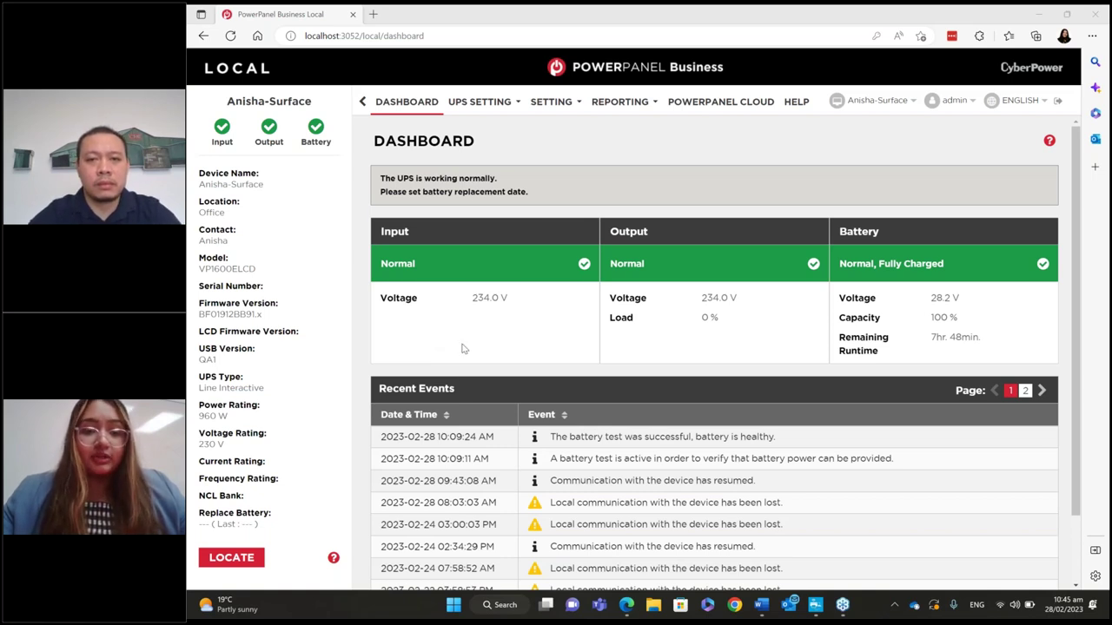
scroll(462, 348, down, 1)
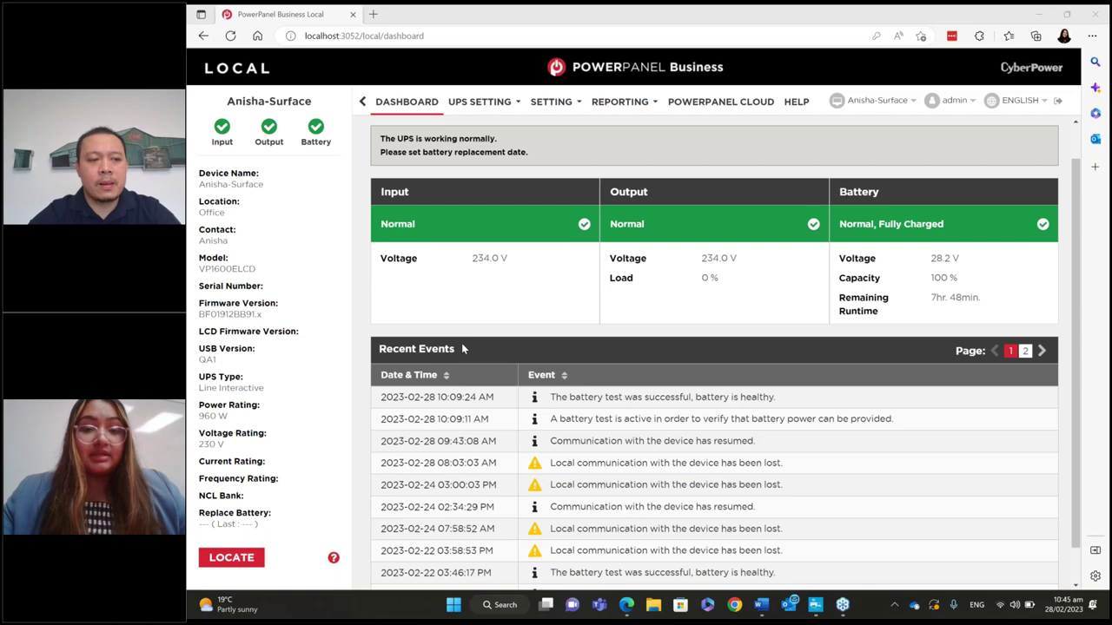
scroll(477, 423, down, 1)
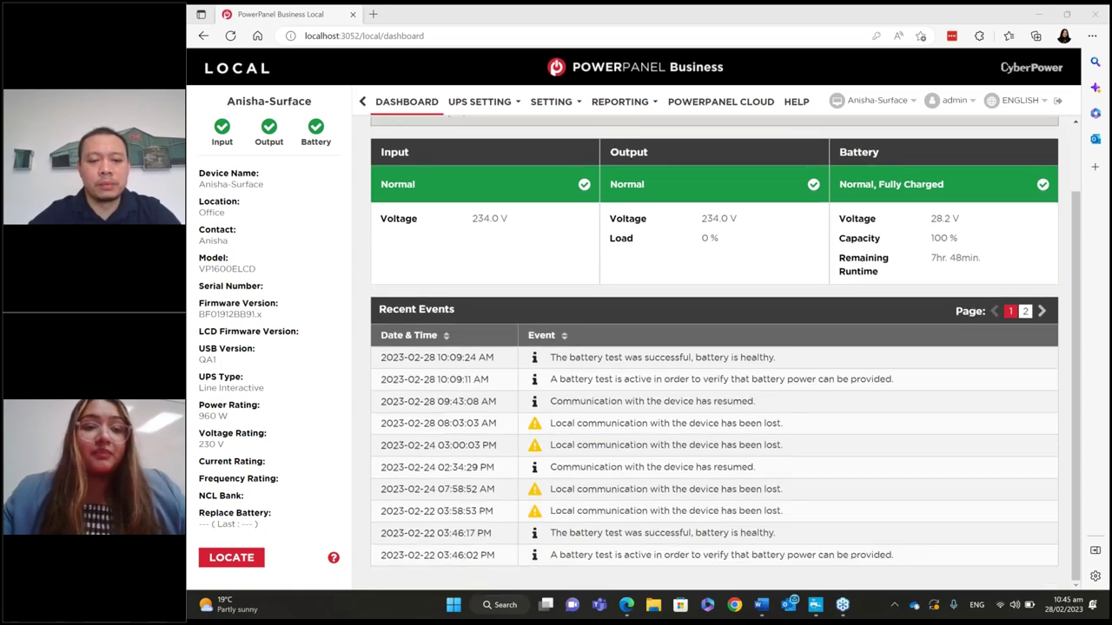
scroll(454, 368, up, 1)
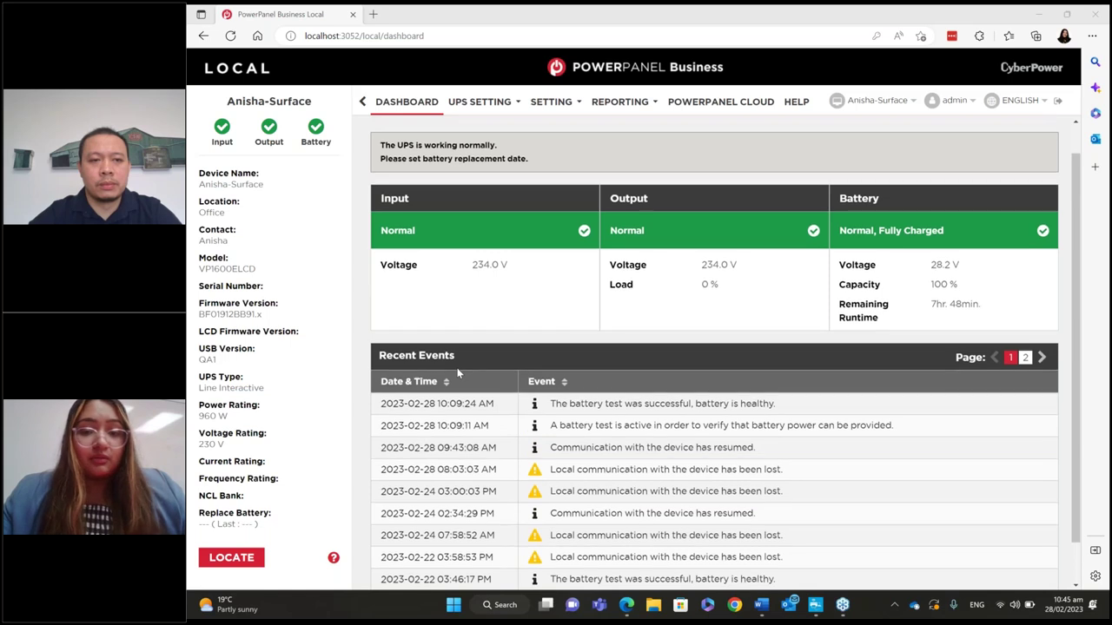
scroll(566, 443, down, 1)
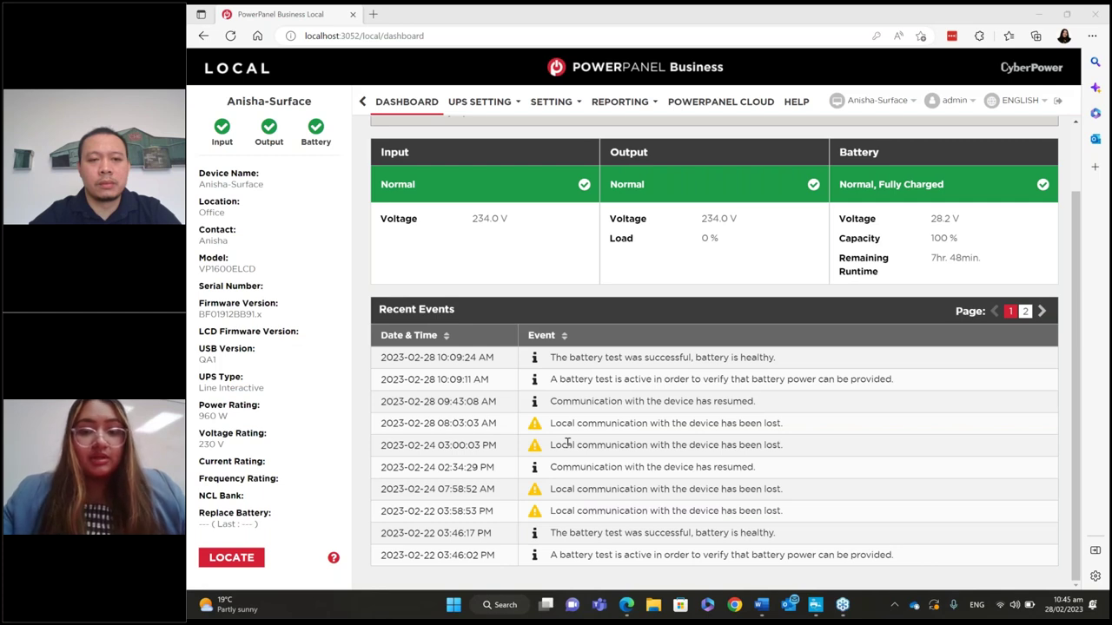
scroll(567, 443, up, 1)
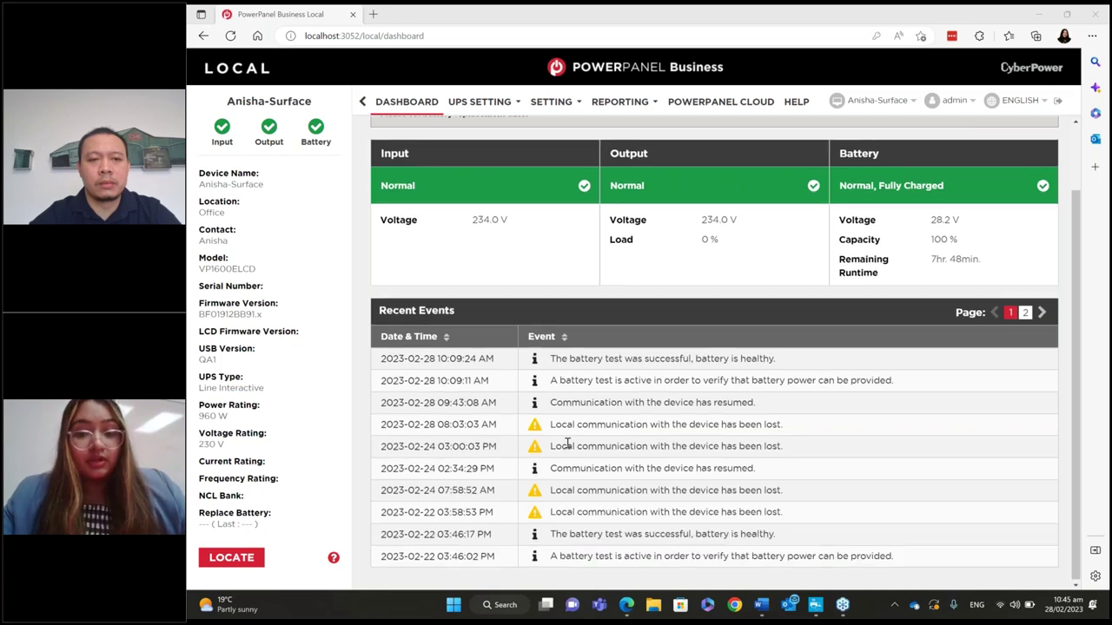
scroll(567, 443, down, 1)
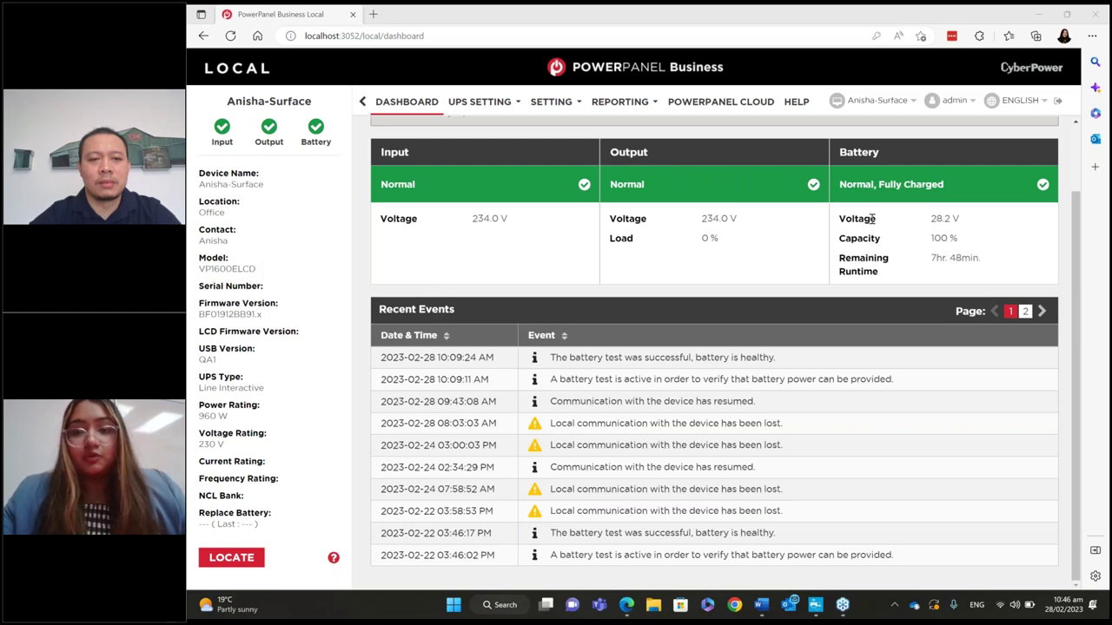
scroll(871, 219, up, 1)
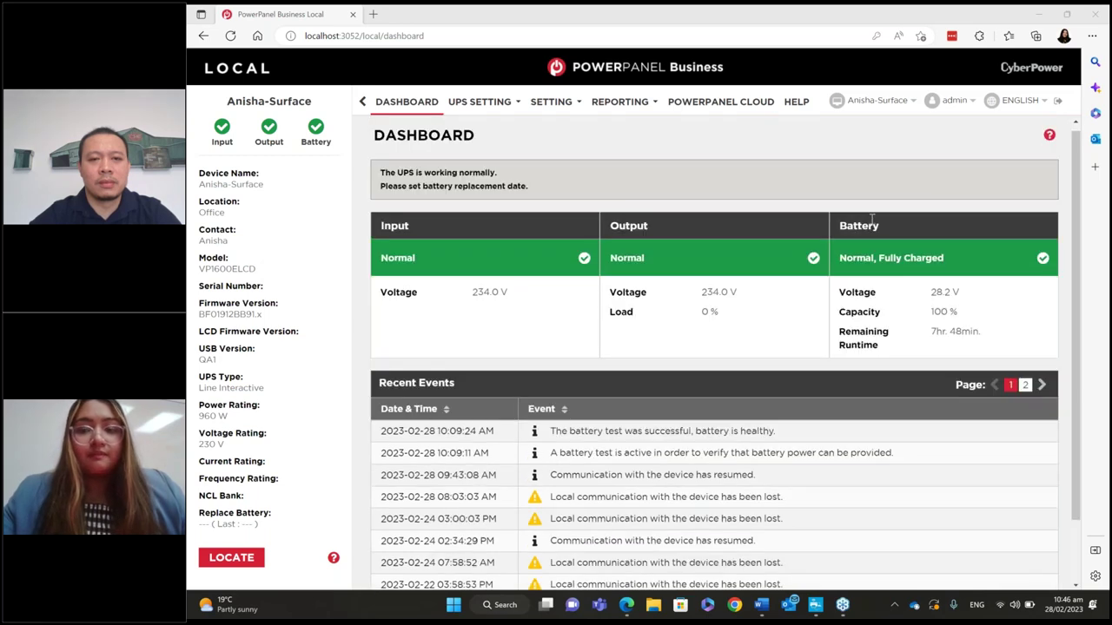
scroll(872, 219, up, 1)
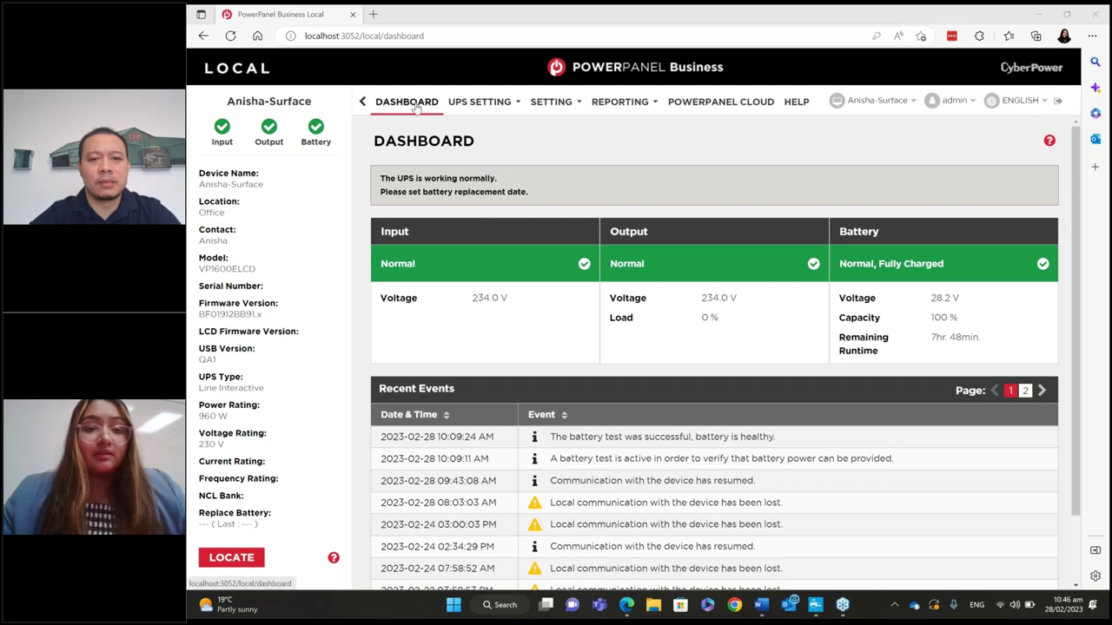
Open Diagnostics showing the 2023/02/28 10:09:26 battery test as Success and runtime None
click(490, 108)
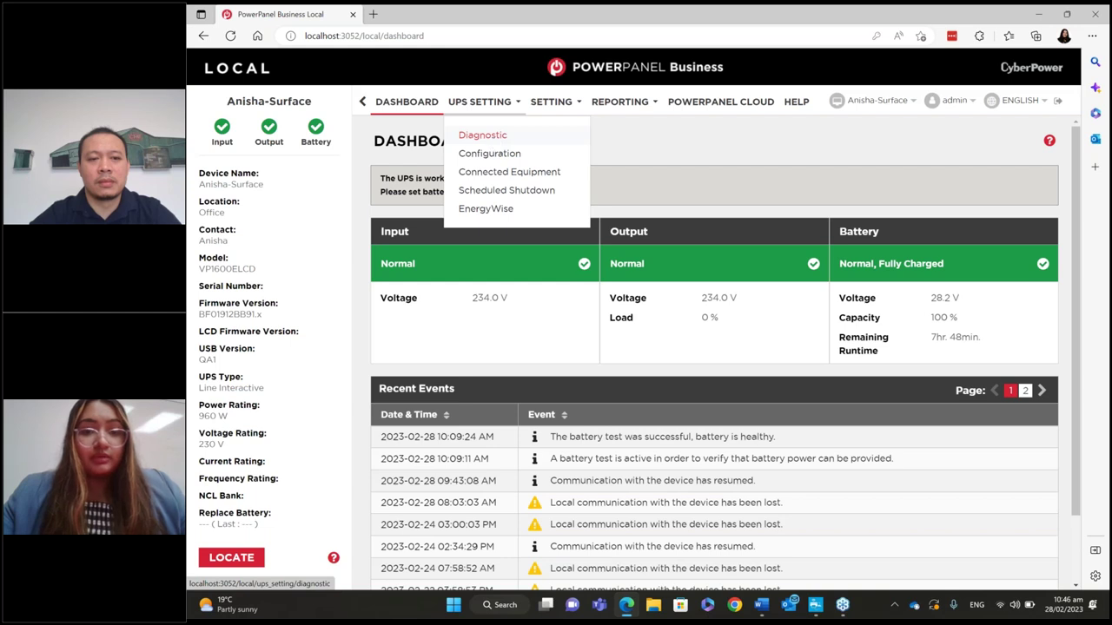
click(482, 135)
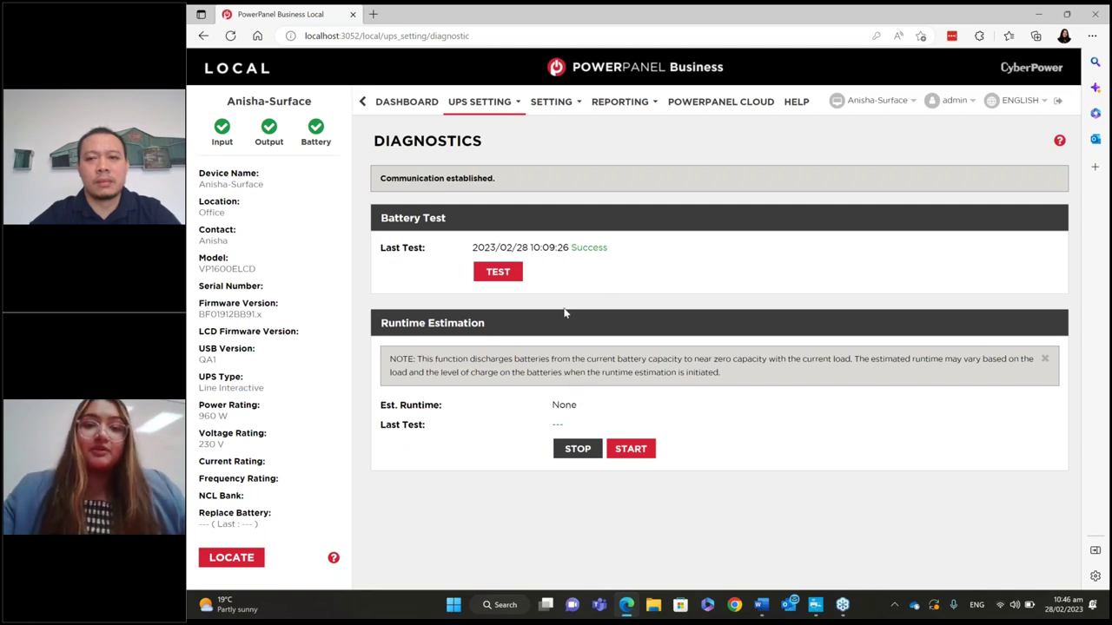
click(486, 102)
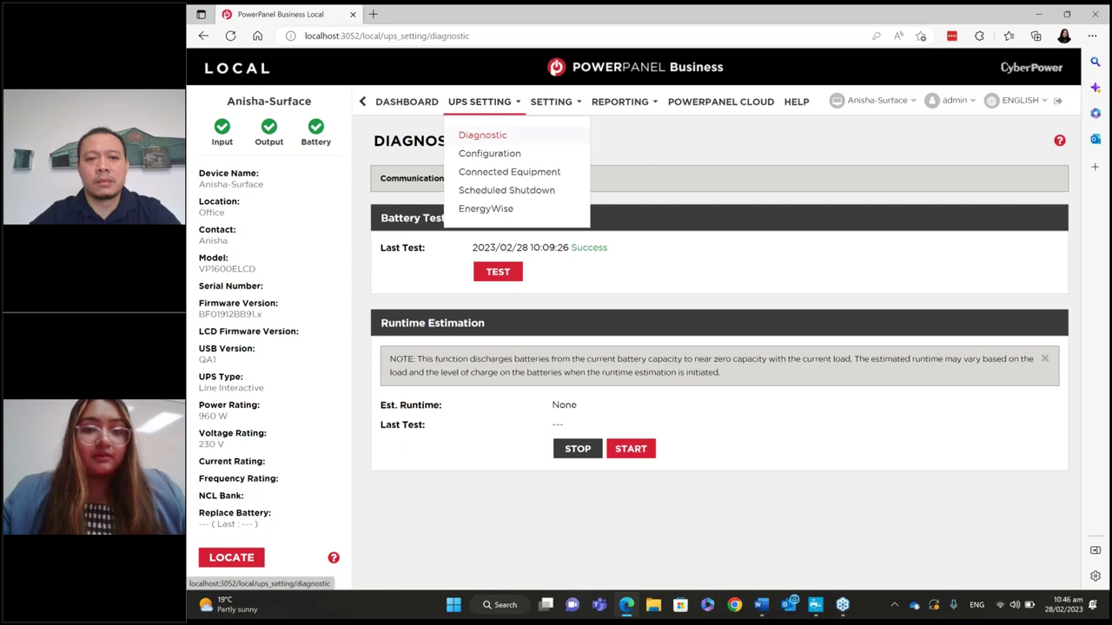
click(482, 135)
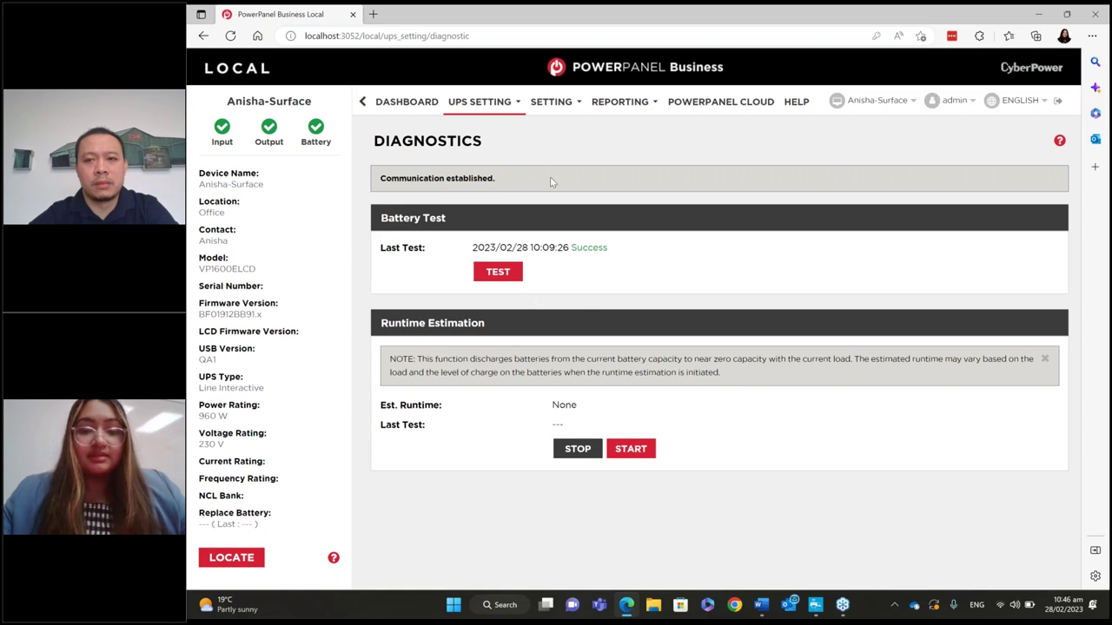
click(502, 104)
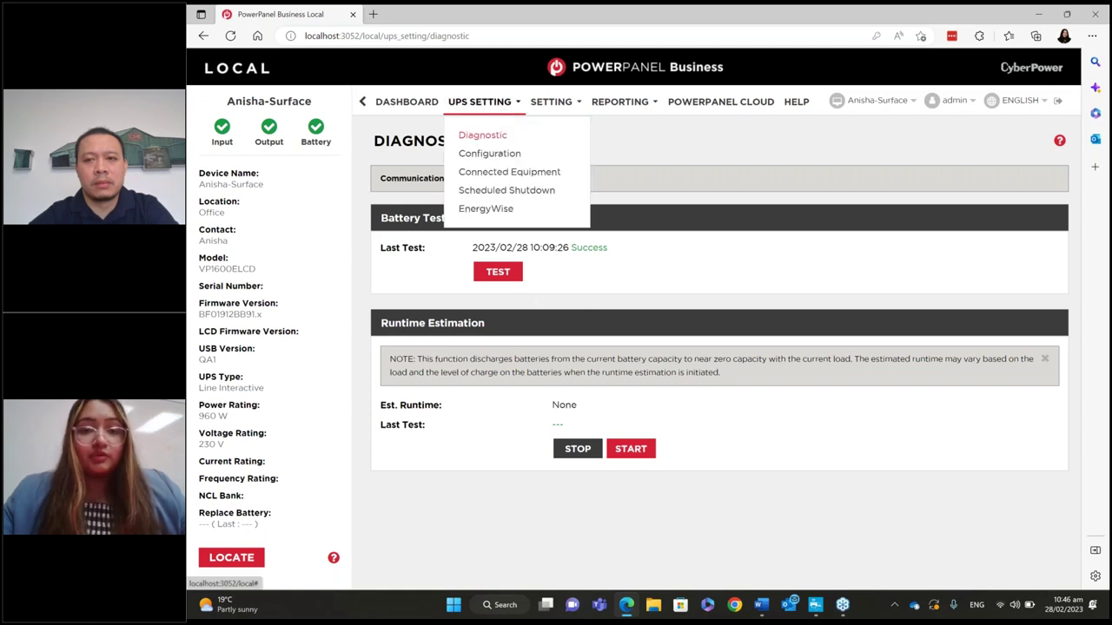
Keep the Utility Power Failure Alarm Enabled on UPS Configuration, then open Scheduled Shutdown
click(498, 155)
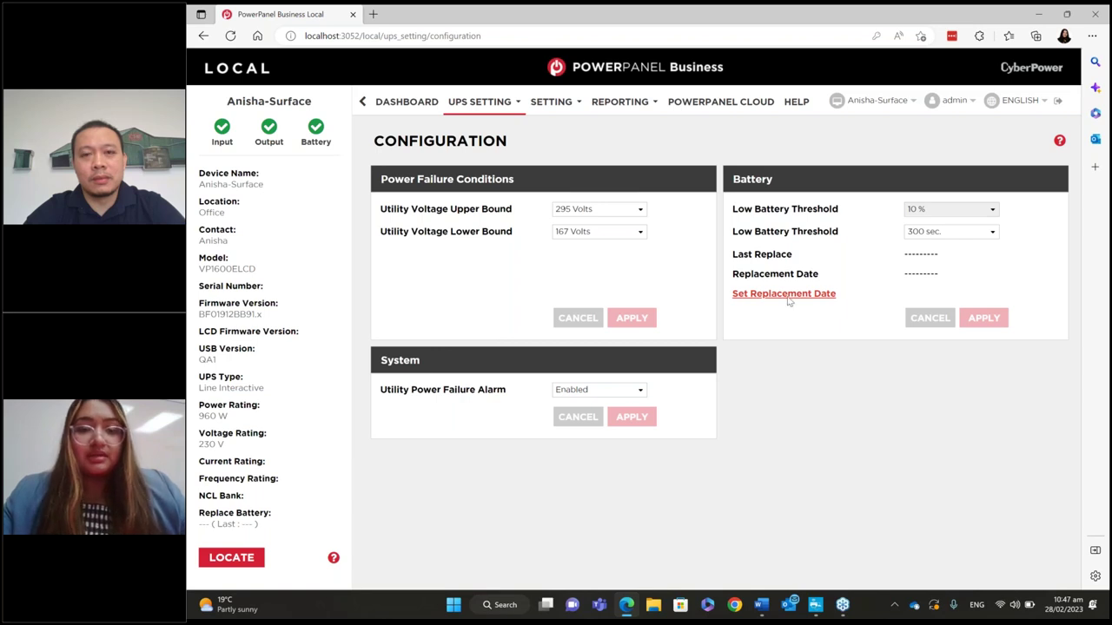
click(643, 397)
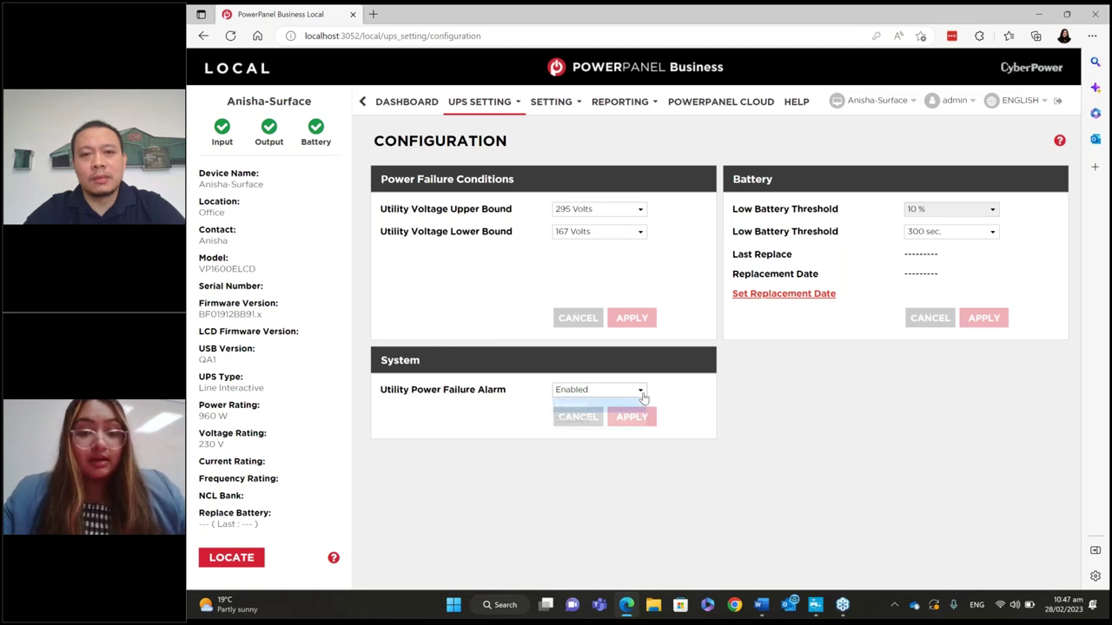
click(499, 430)
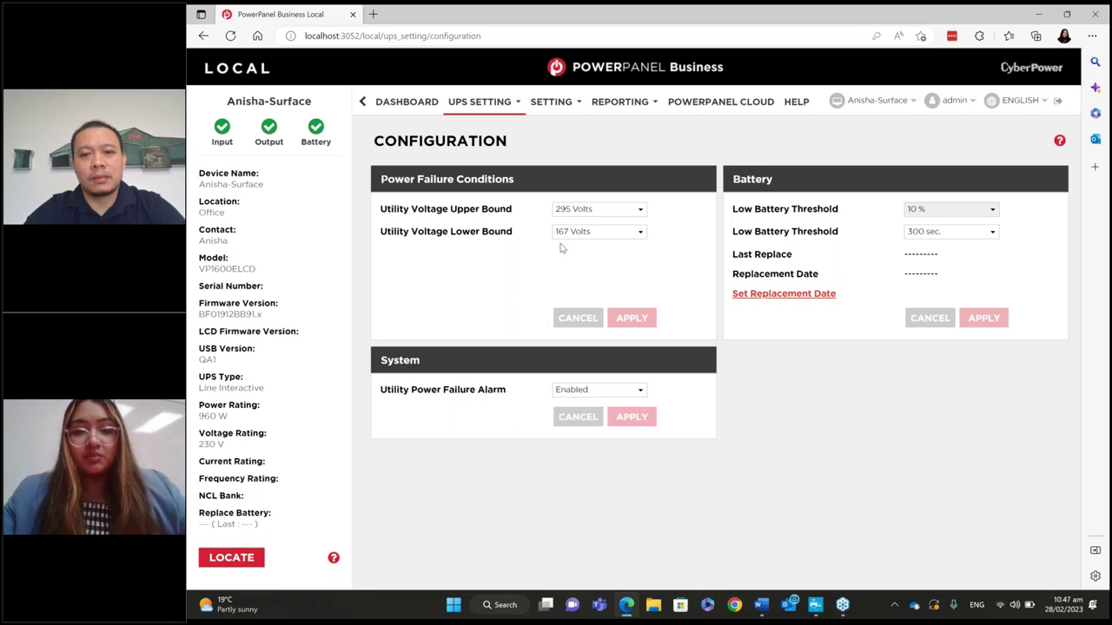
click(542, 111)
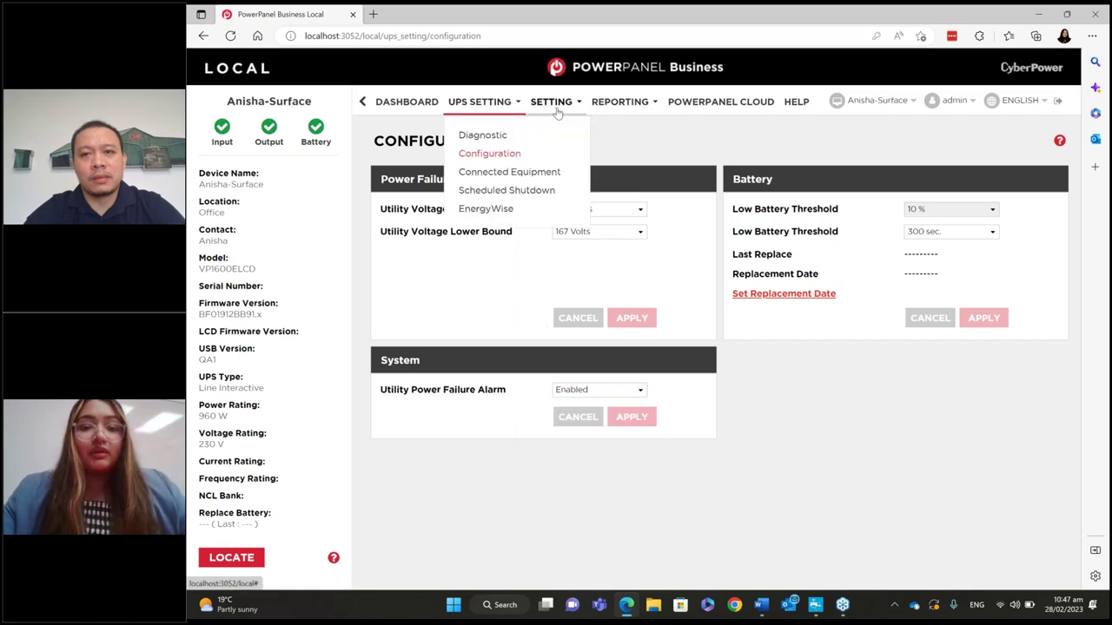
click(507, 190)
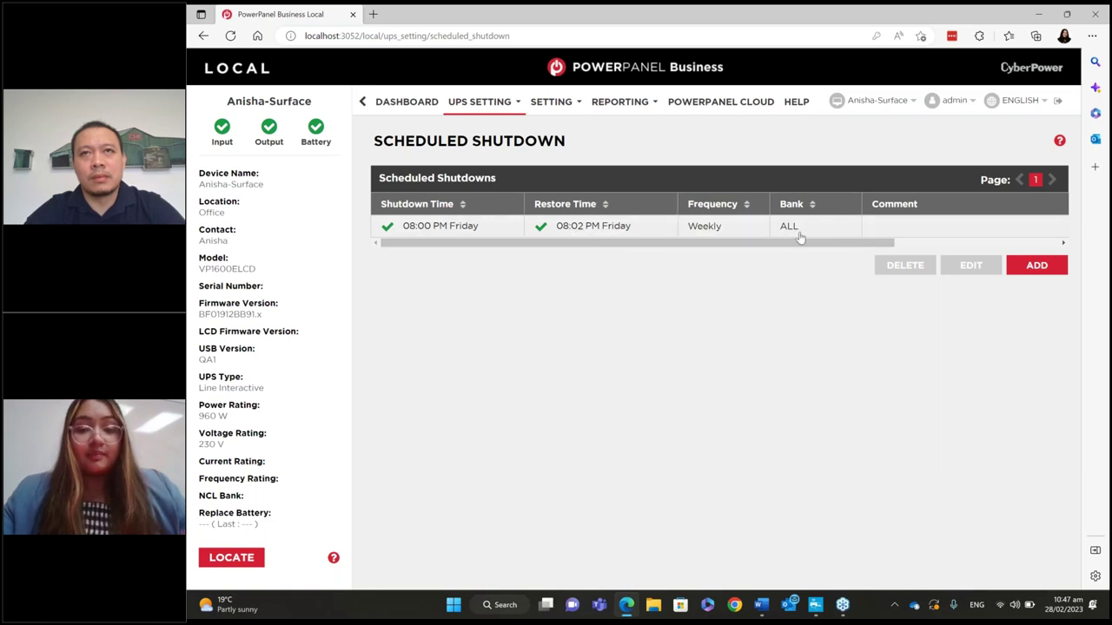
Start a new shutdown schedule, check the Frequency choices, and close it without saving
click(1015, 266)
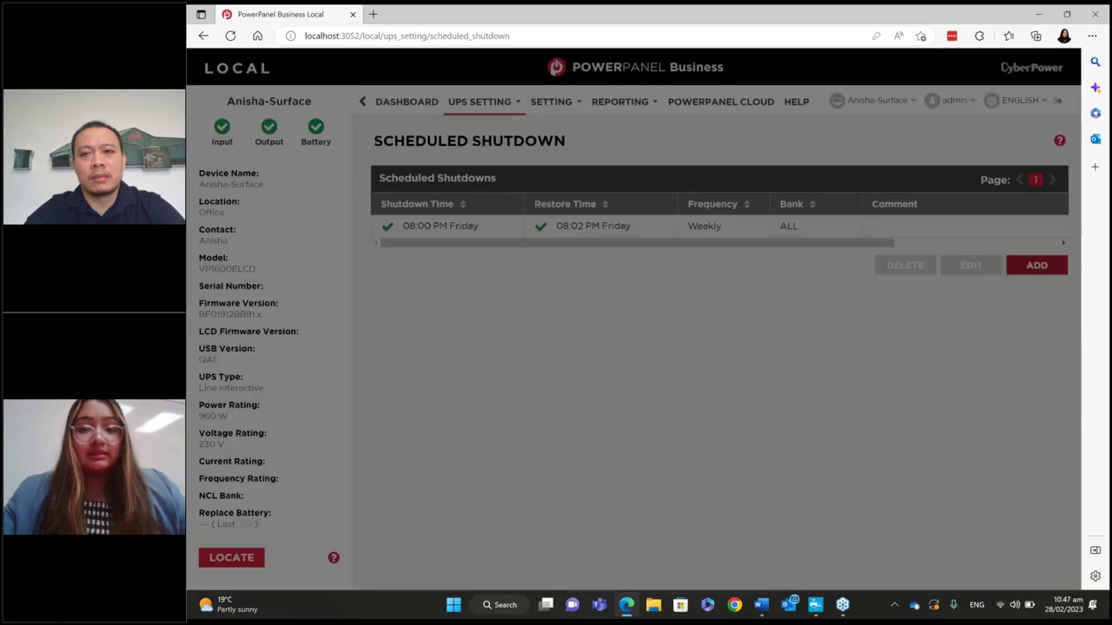
click(677, 191)
click(743, 187)
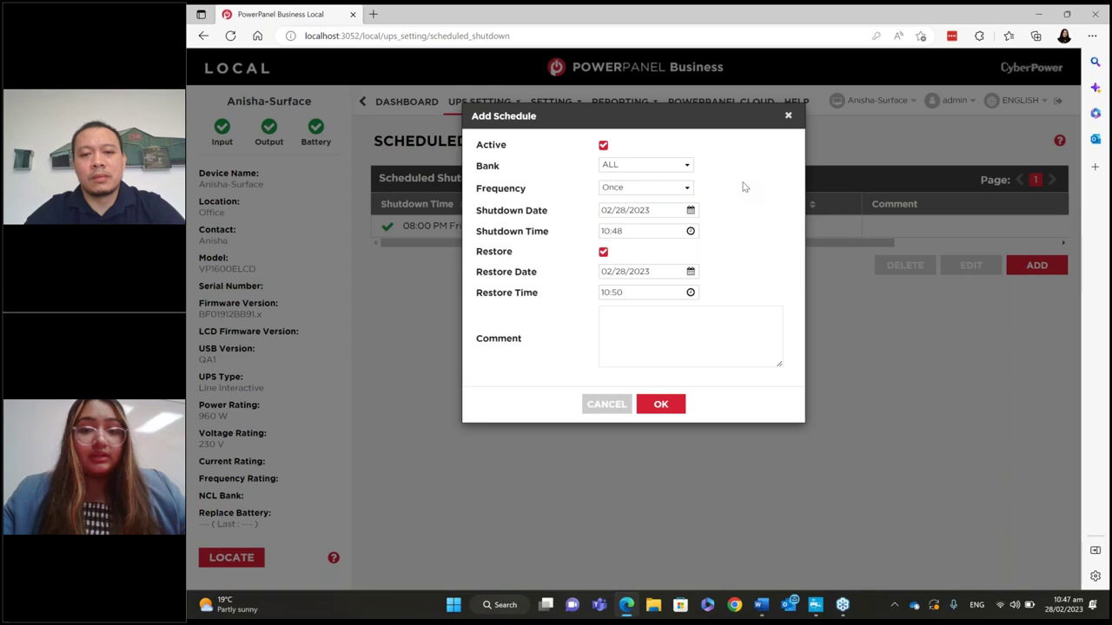
click(789, 117)
mouse_move(558, 111)
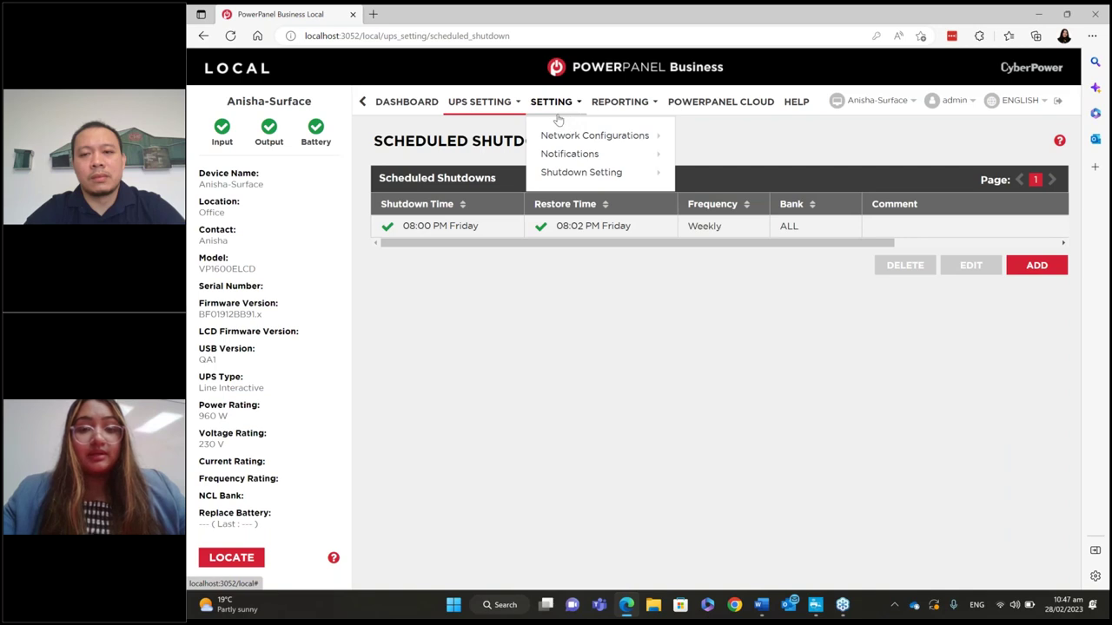
Open Notification Channels and scroll through the E-mail, SMS, XMPP and Remote Desktop settings
mouse_move(596, 156)
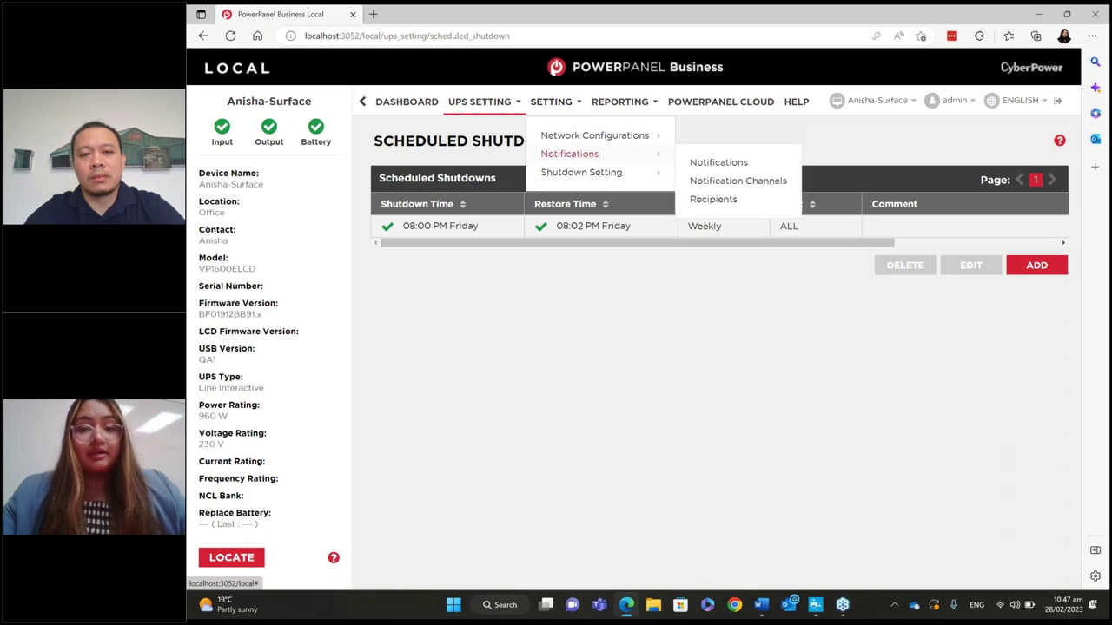
click(728, 181)
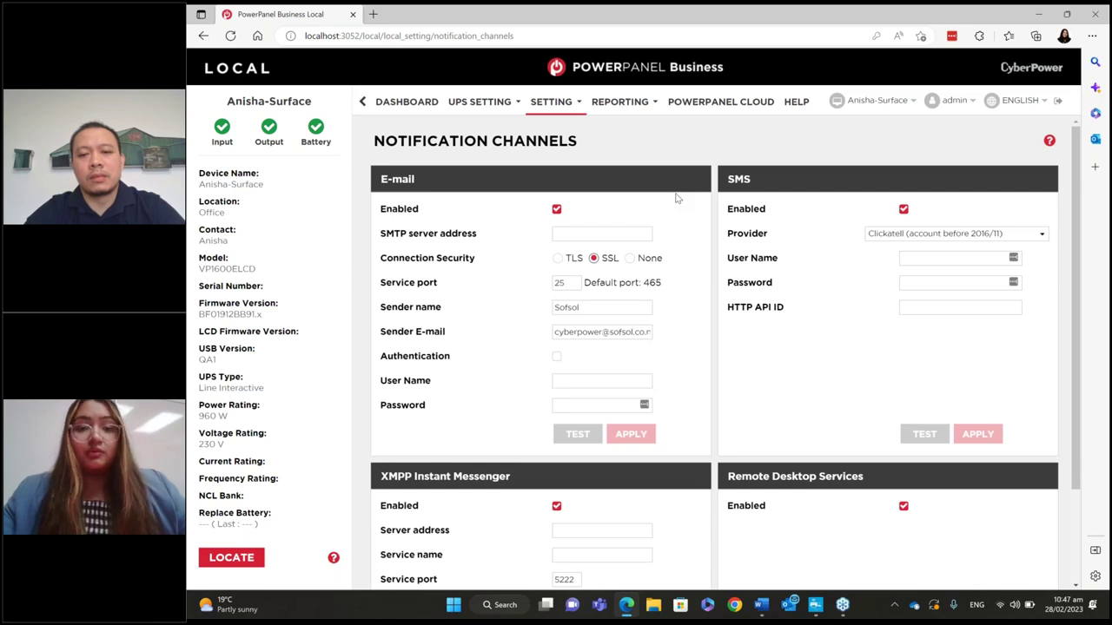
scroll(649, 169, down, 1)
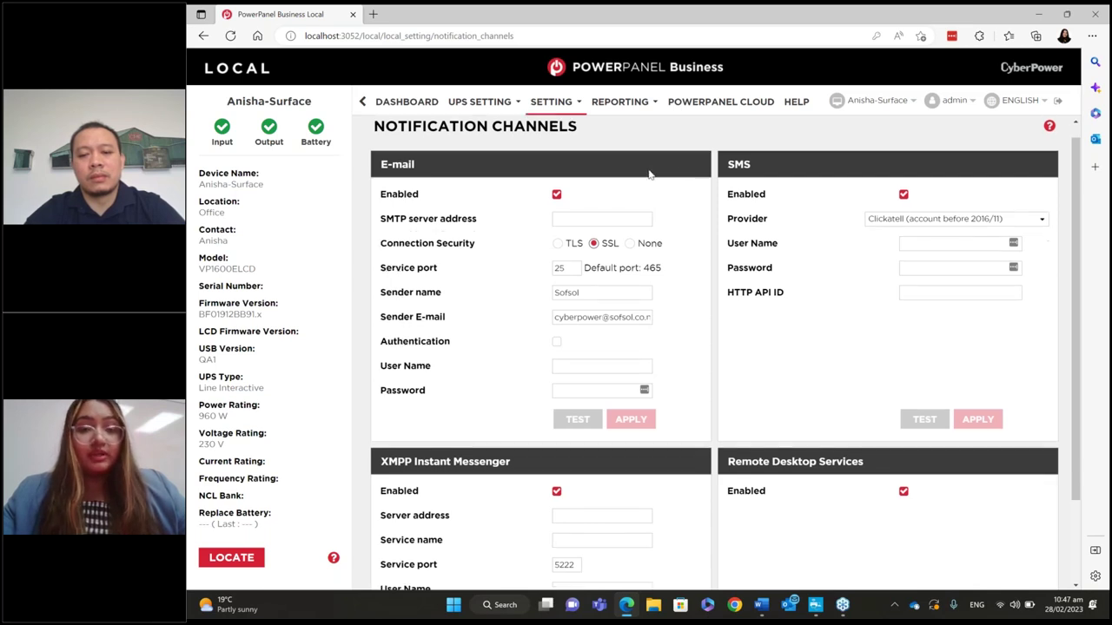
scroll(648, 168, up, 1)
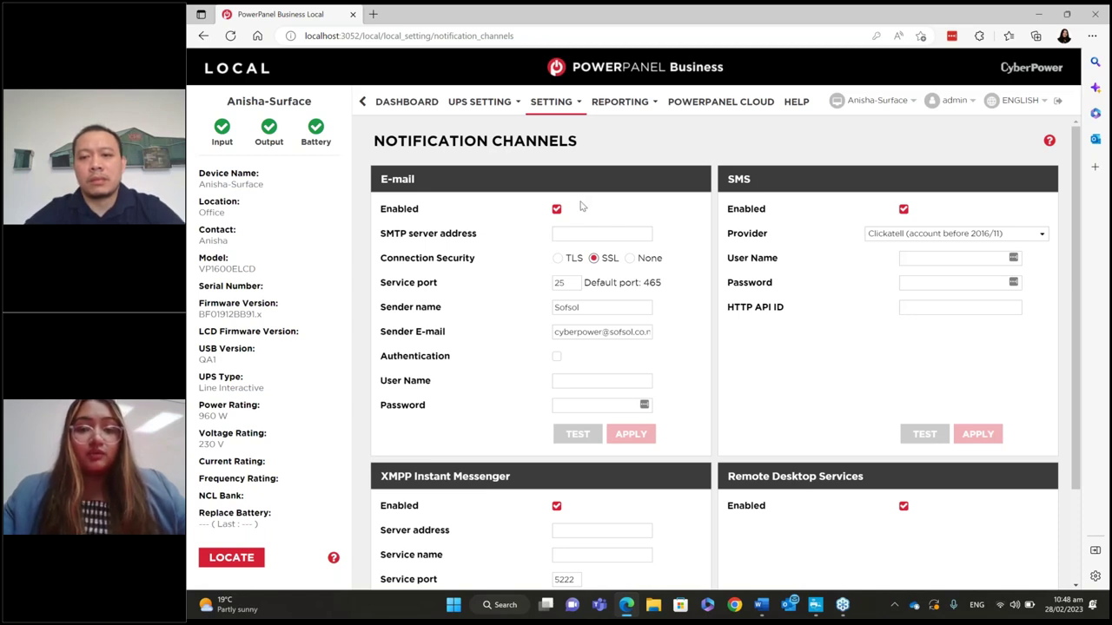
scroll(487, 218, down, 1)
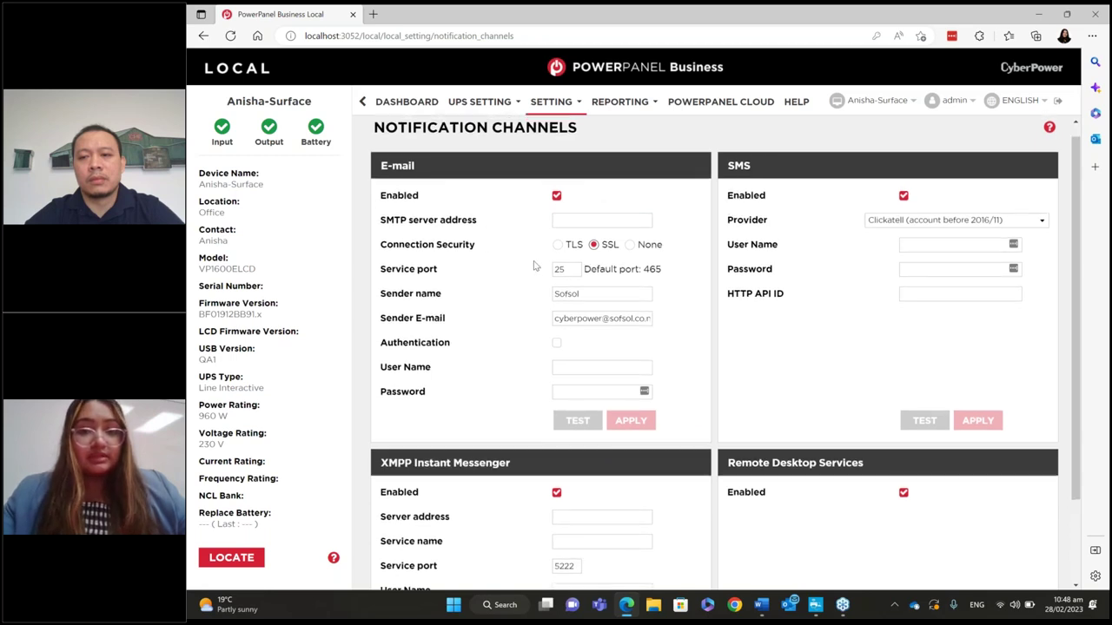
scroll(564, 126, up, 1)
click(565, 104)
mouse_move(655, 164)
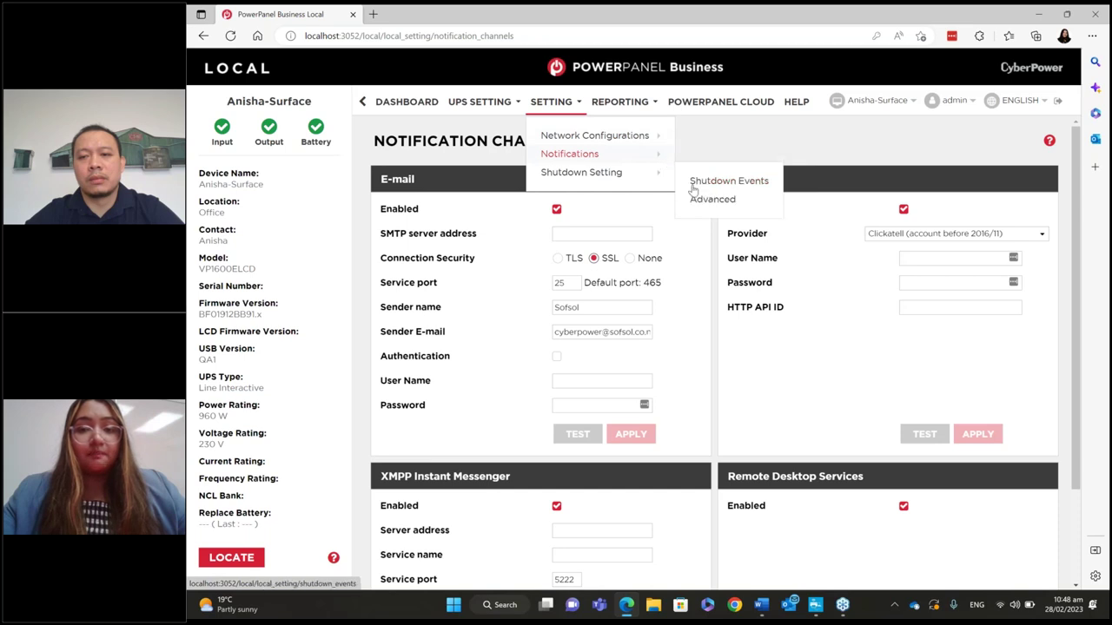
Open the Recipients page, listing only Default Receiver active Su–Sa 00:00 - 00:00
mouse_move(566, 101)
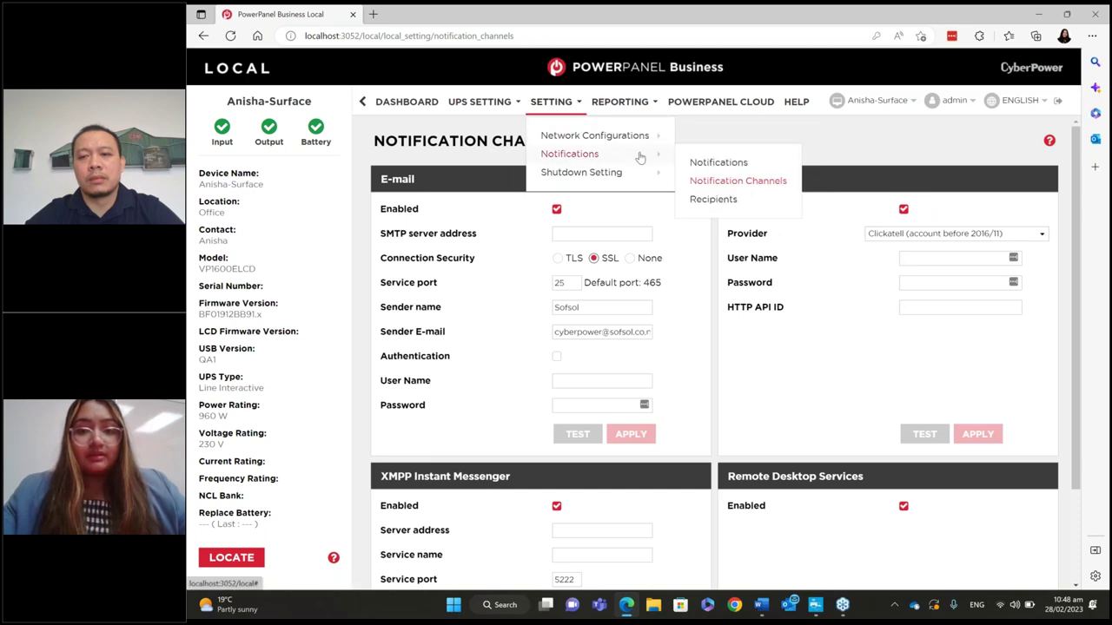
click(713, 199)
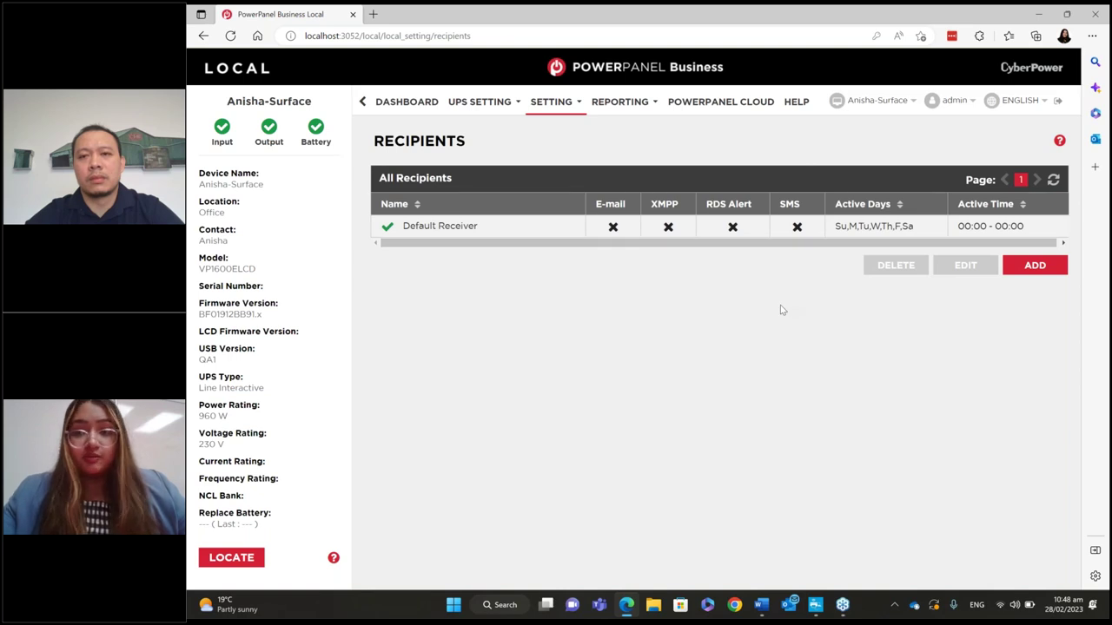
mouse_move(563, 106)
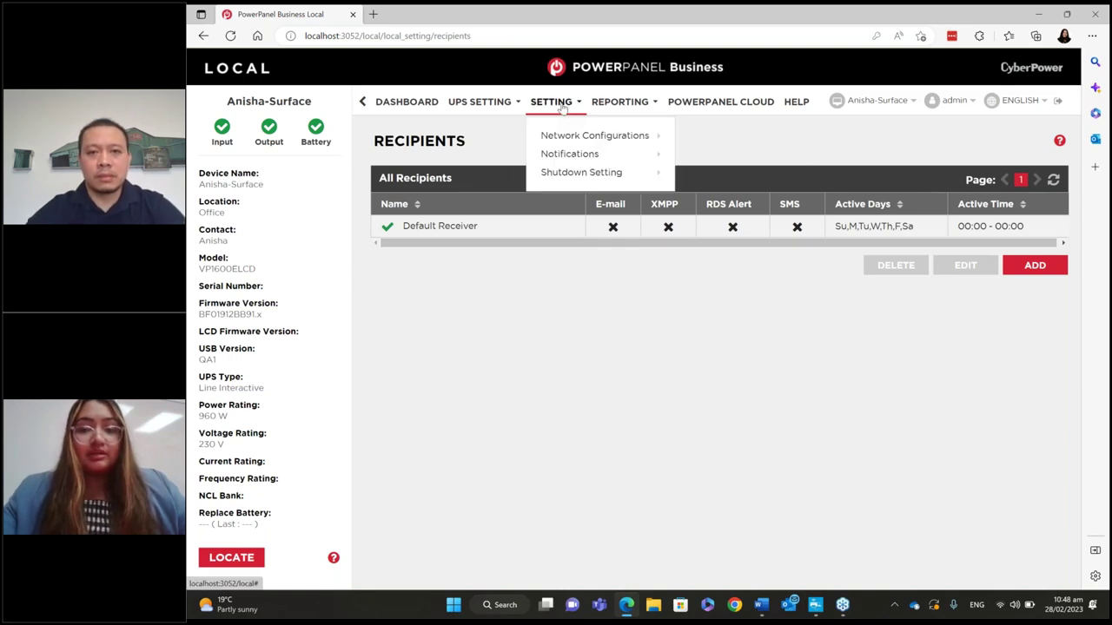
mouse_move(620, 157)
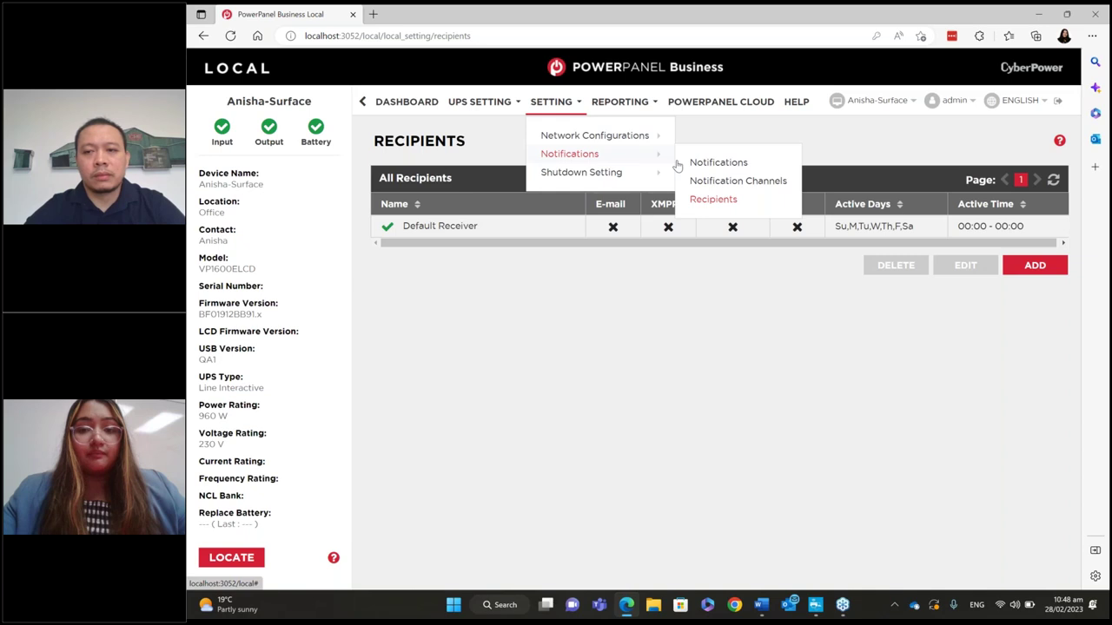
Open the Notifications event list and keep the critically low battery alert sending Instant
click(719, 162)
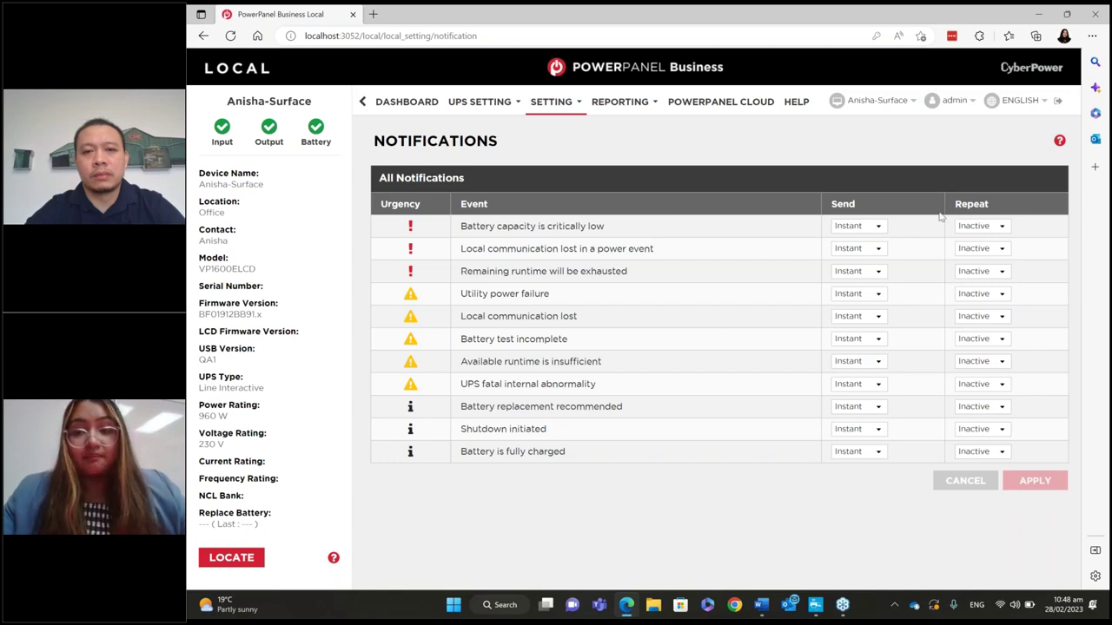
click(852, 226)
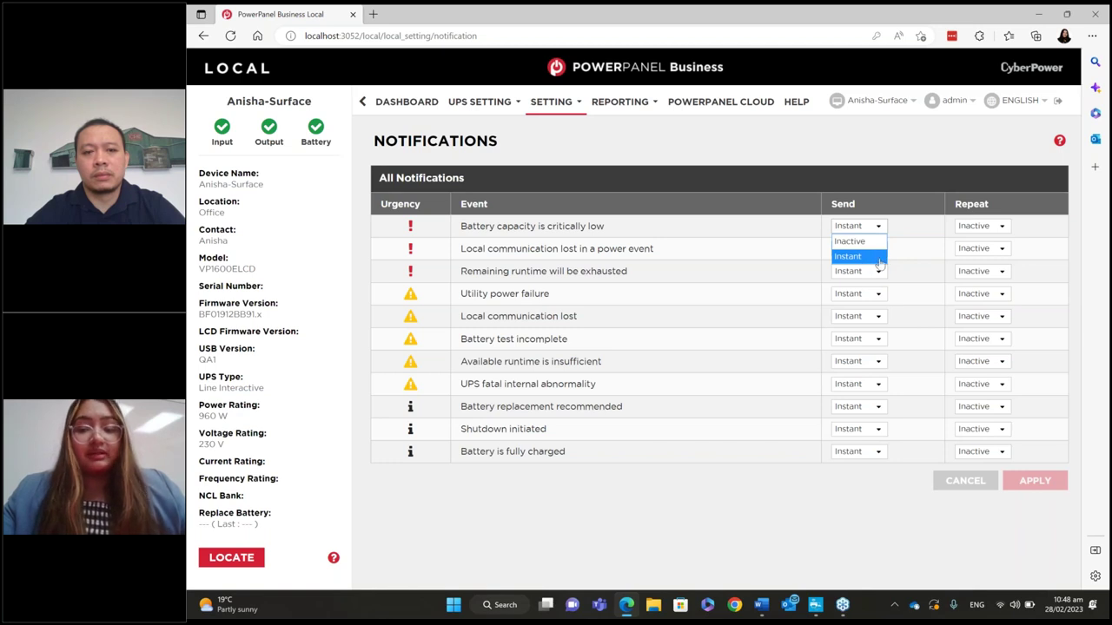
click(910, 248)
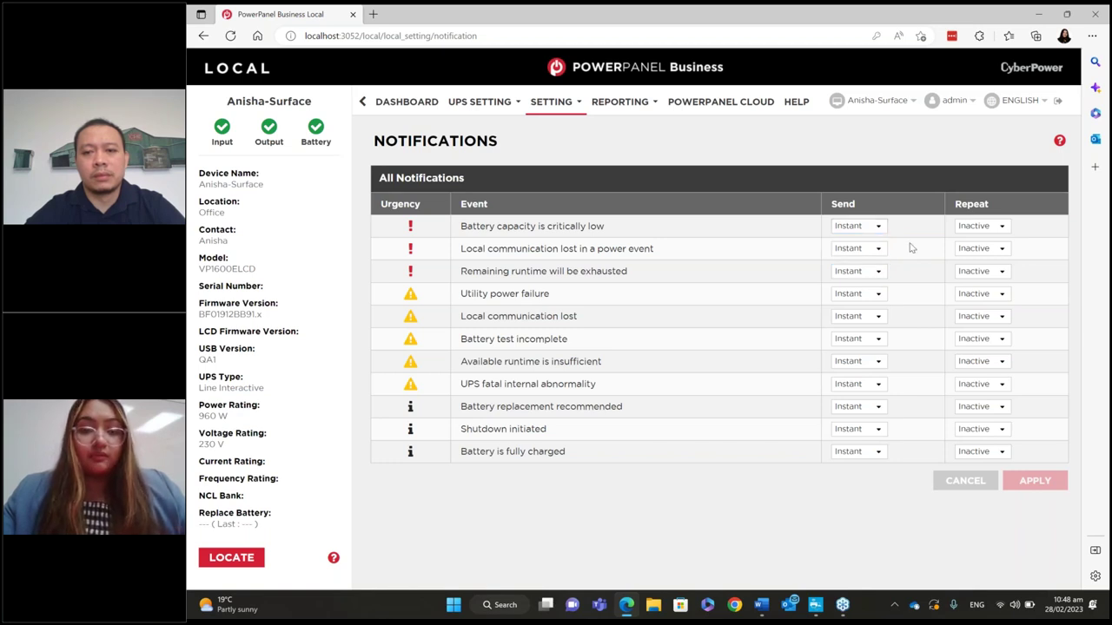
click(873, 225)
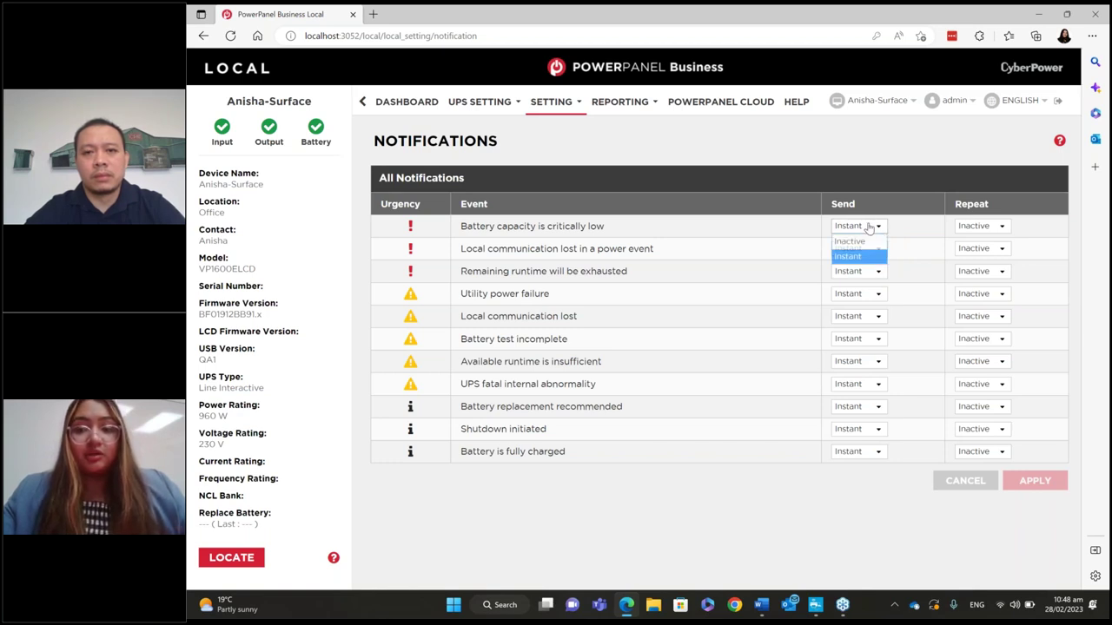
click(836, 256)
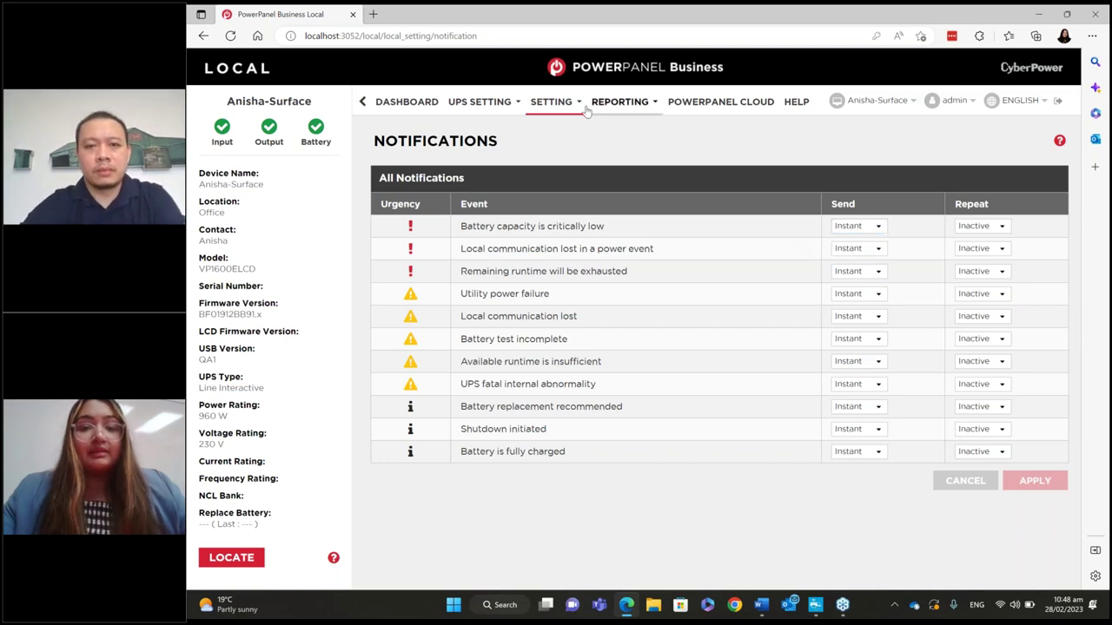
click(613, 107)
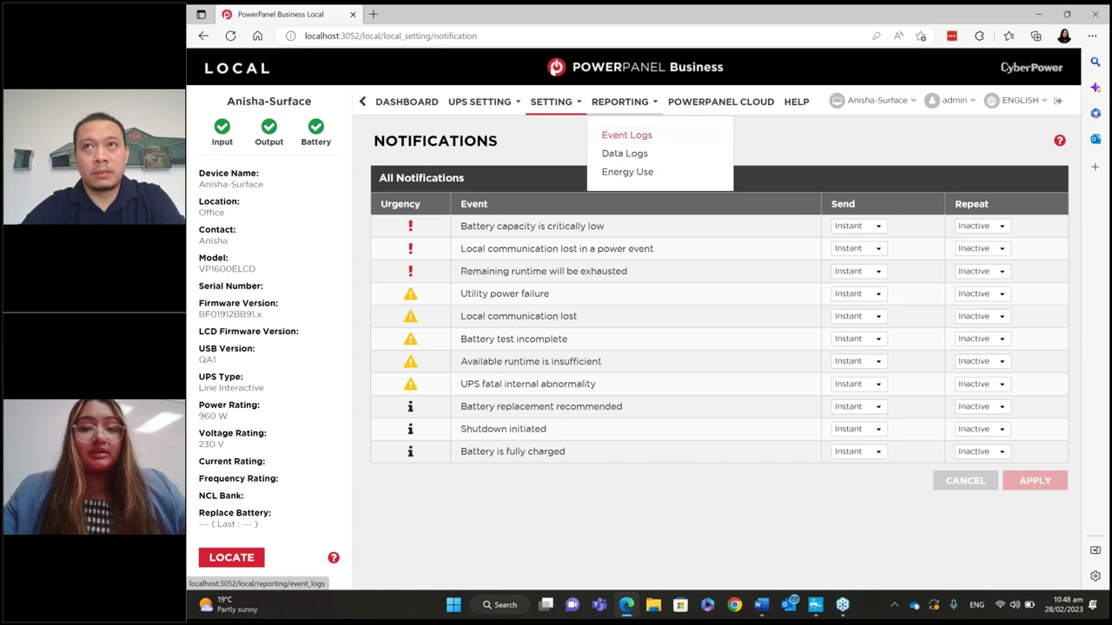
Open Event Logs, expand its Settings and Filter panels, and scroll through the entries
click(627, 135)
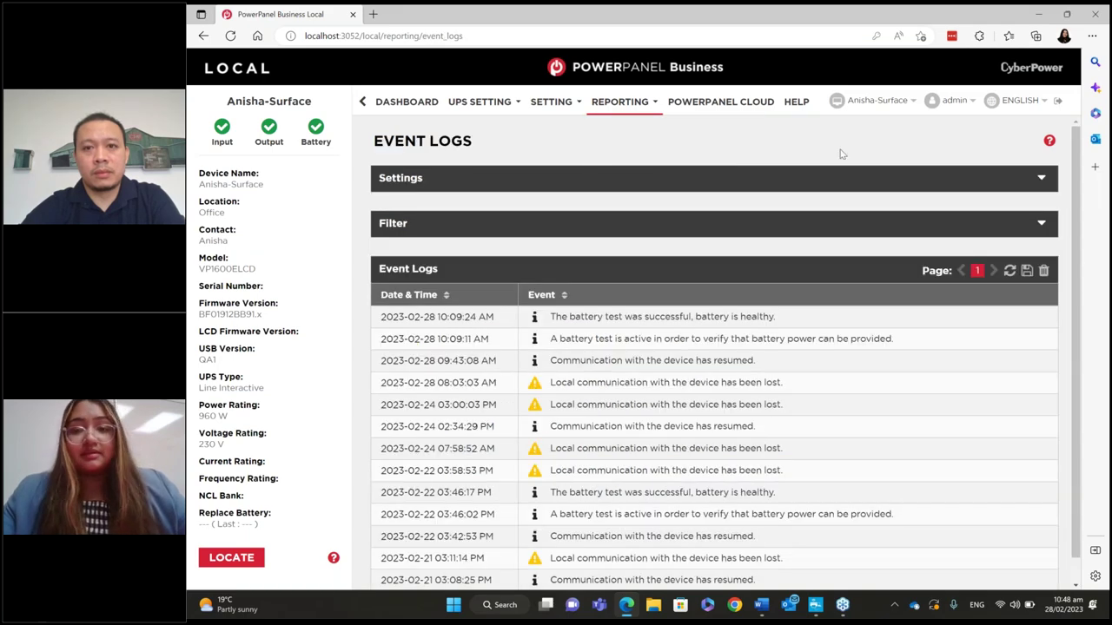
click(1041, 180)
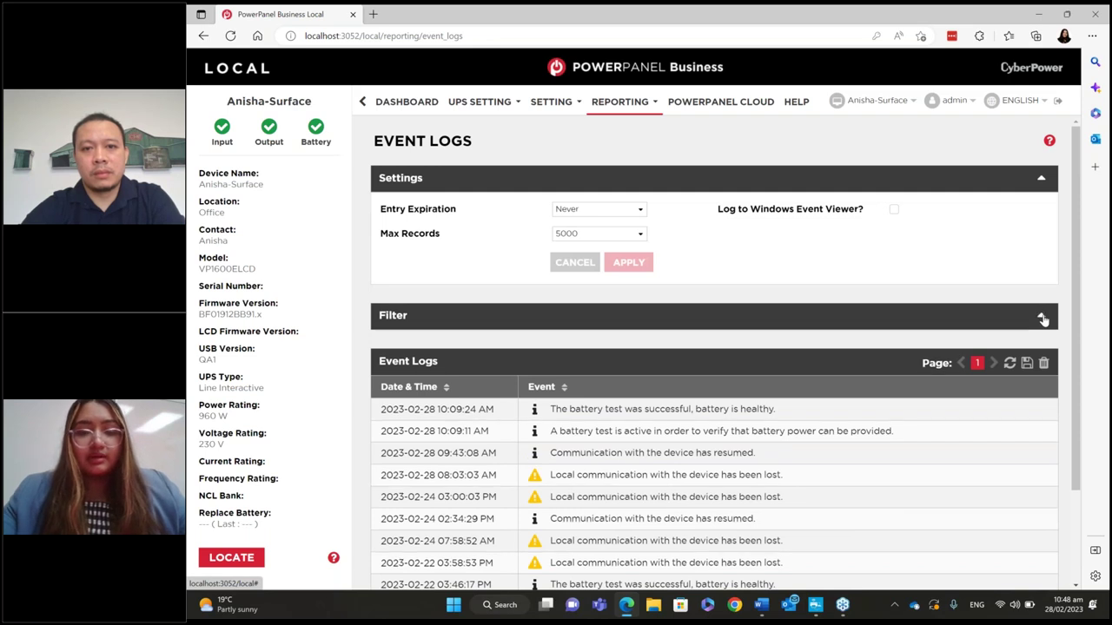
click(1041, 315)
click(651, 102)
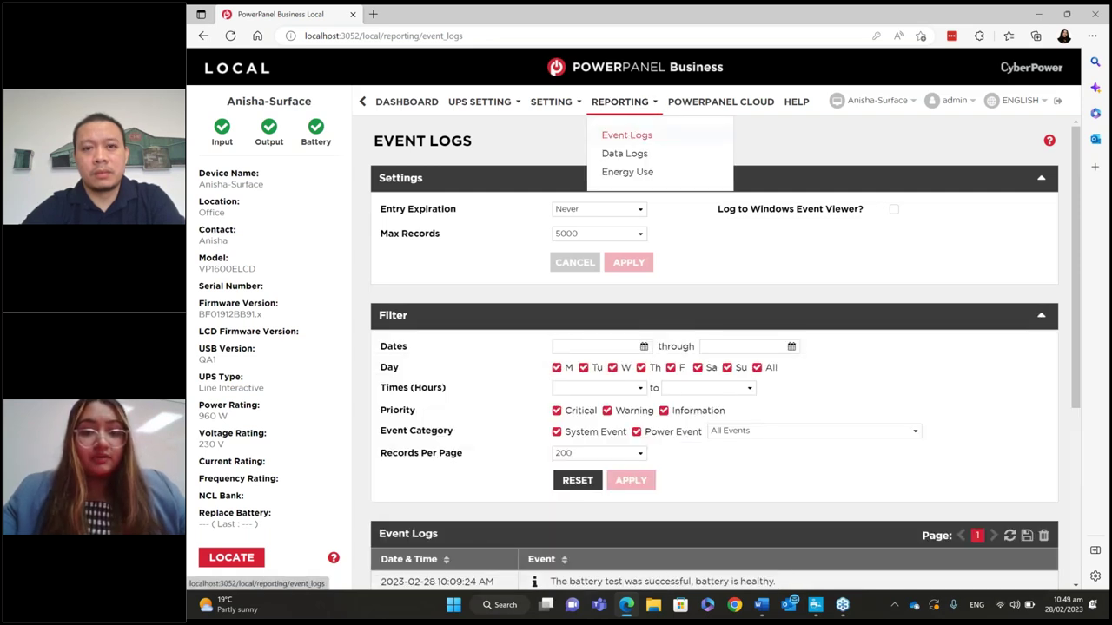
scroll(745, 262, down, 2)
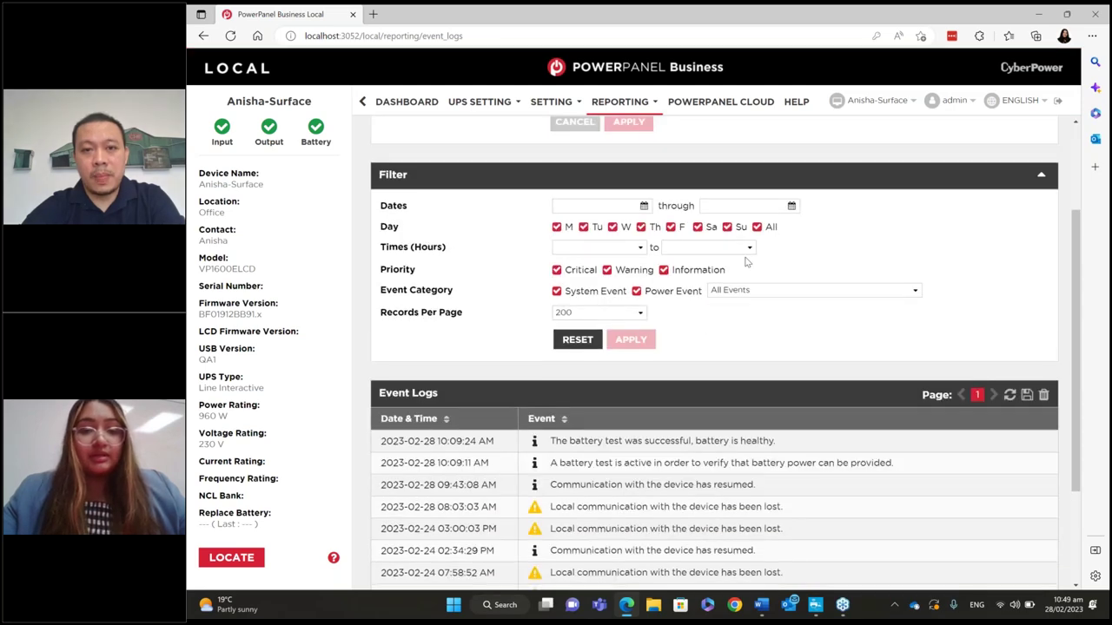
scroll(745, 262, down, 2)
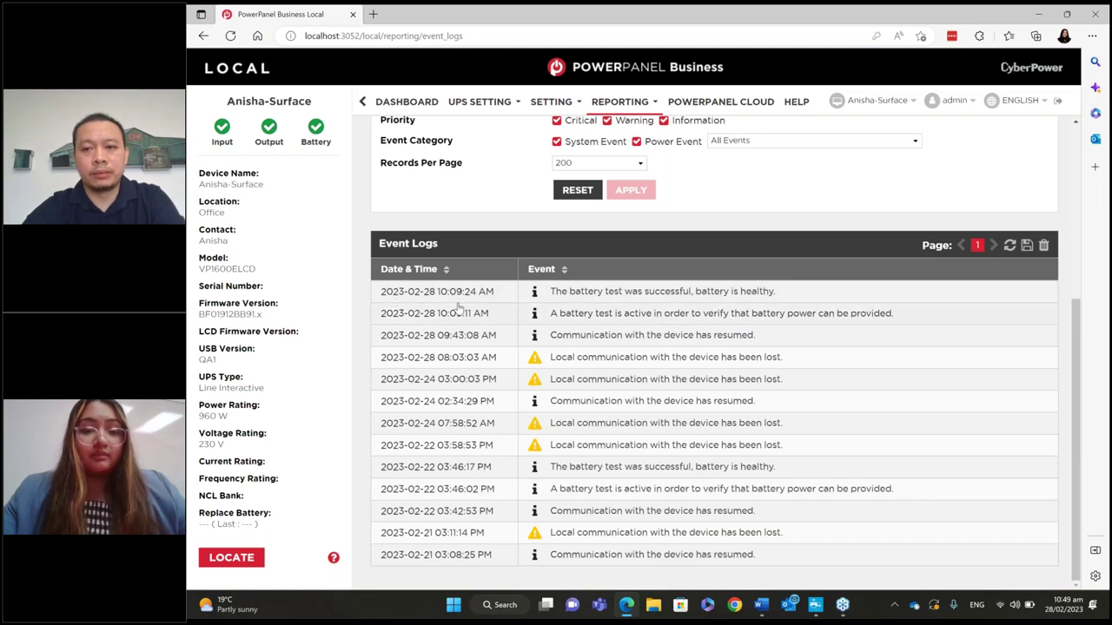
scroll(461, 309, up, 4)
Open the Data Logs table and scroll it sideways, then go to Energy Use
mouse_move(620, 102)
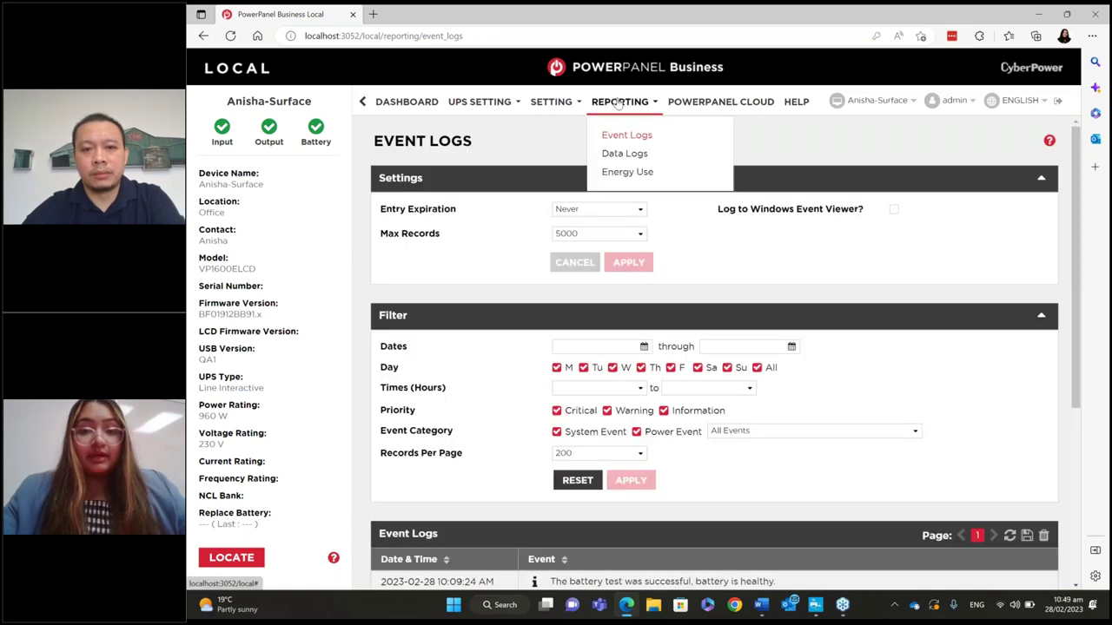
click(627, 154)
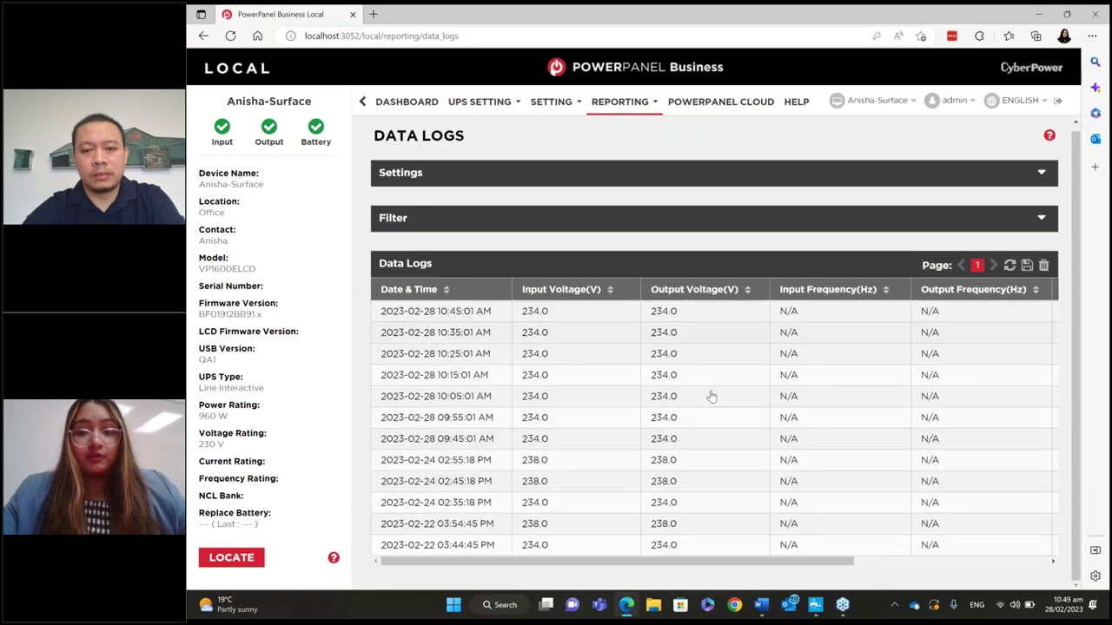
drag(752, 563, 982, 575)
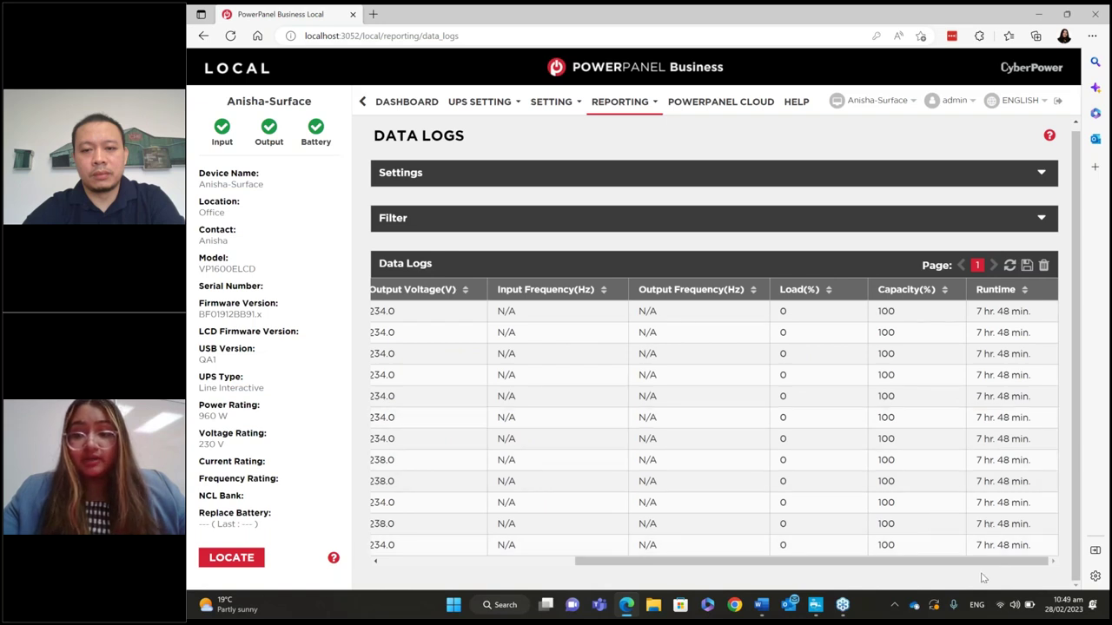
drag(988, 563, 793, 565)
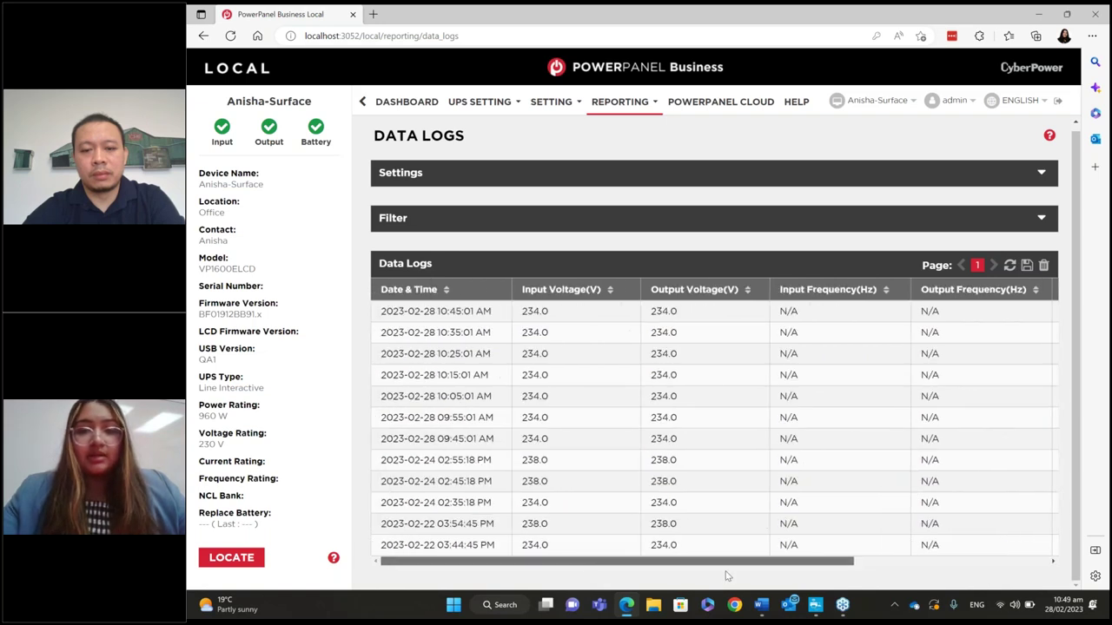
click(645, 104)
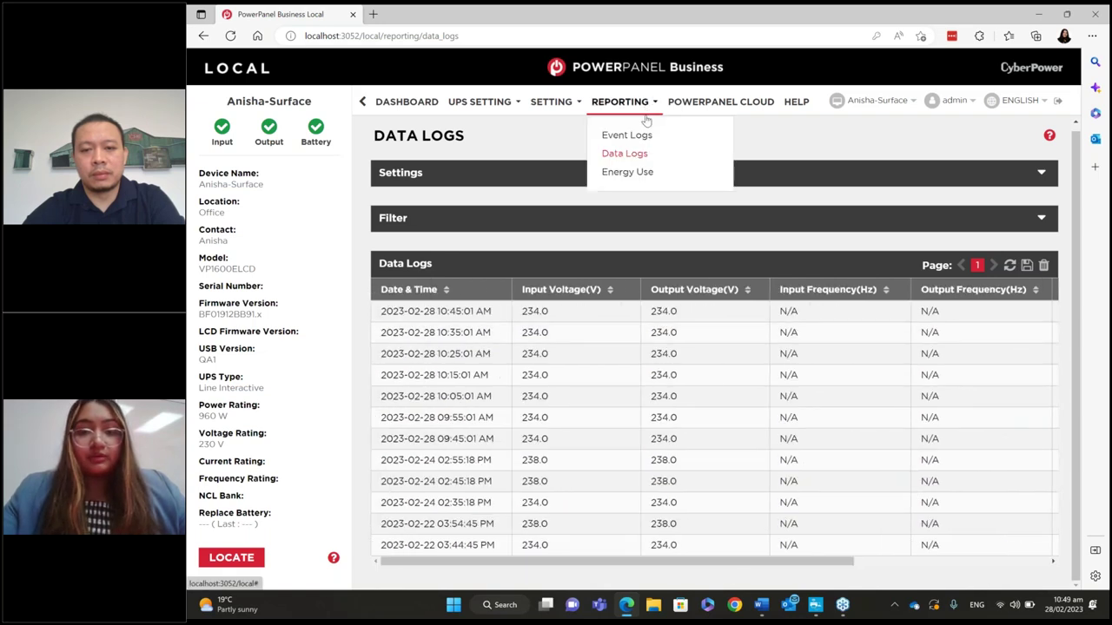
click(638, 172)
Expand the Settings and kWh Cost History panels ($ 0.25 per kWh from 2023-02-21) and scroll to Metrics
click(1051, 180)
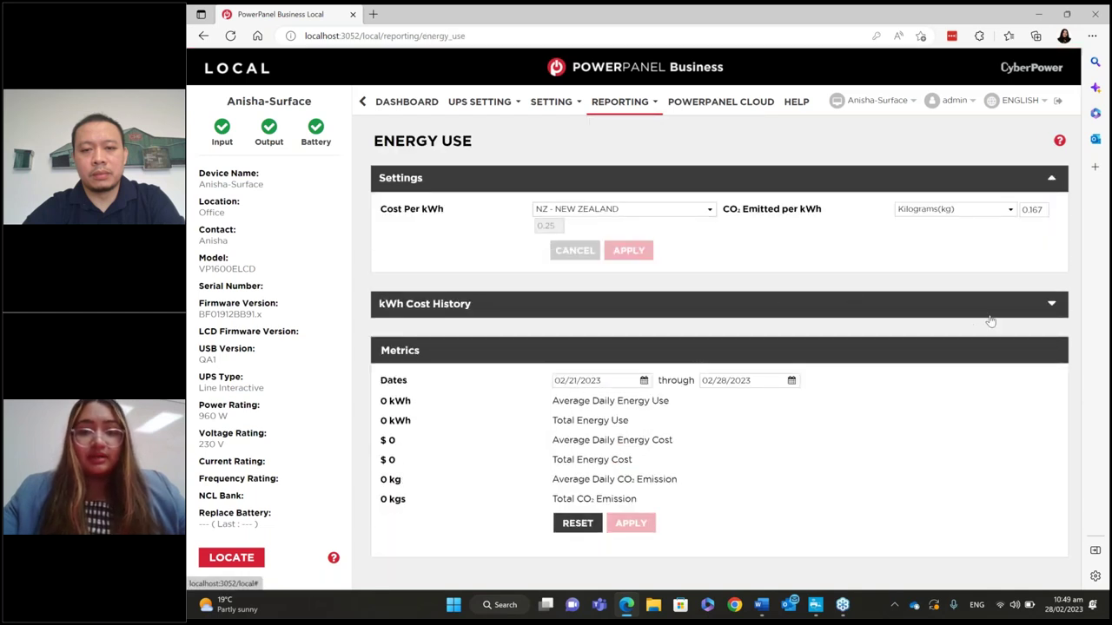
click(1023, 306)
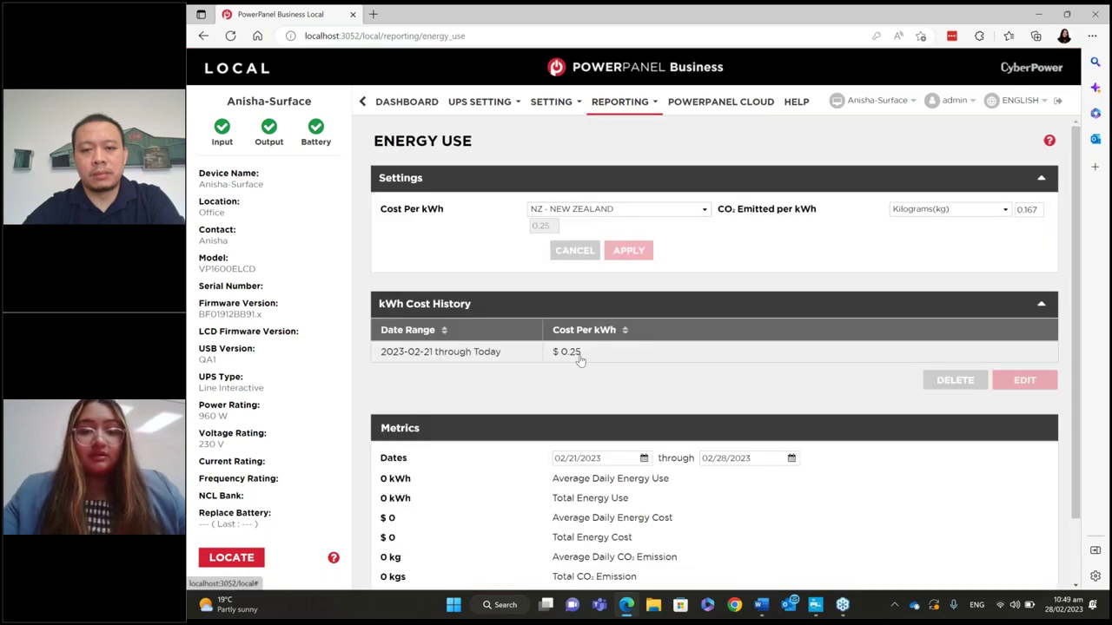
scroll(636, 370, down, 1)
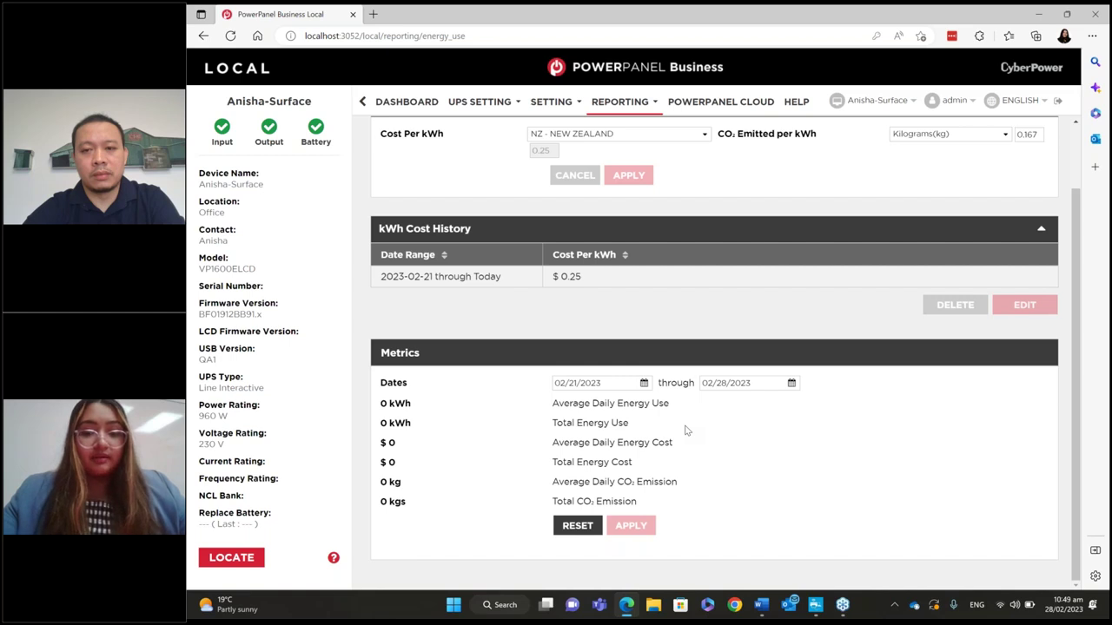
scroll(685, 430, up, 2)
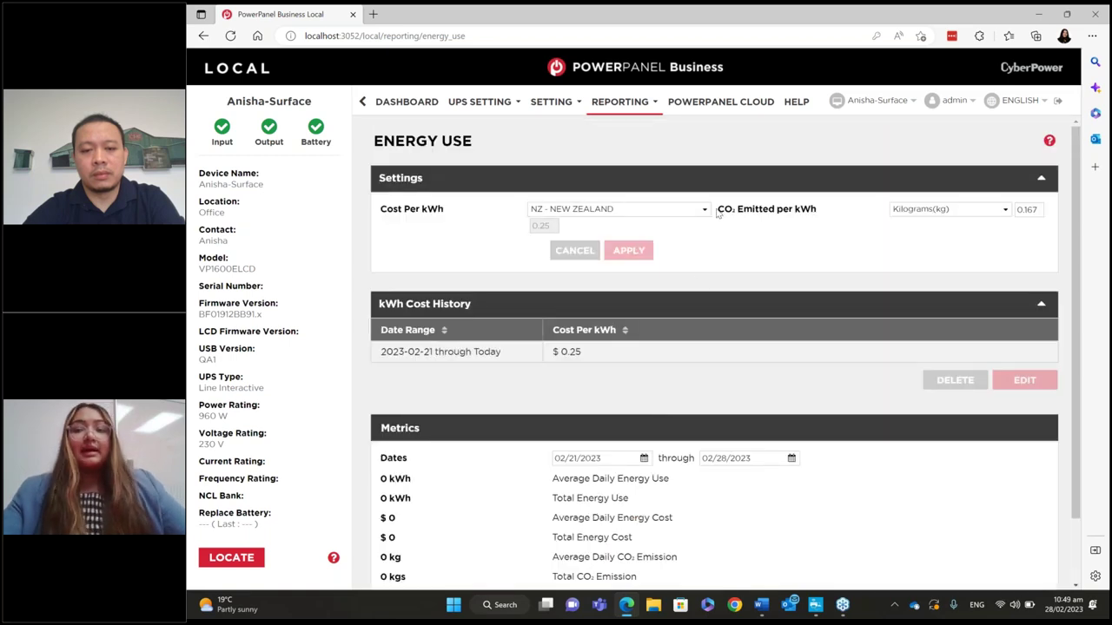
View the Help page, then go back to the Dashboard
click(797, 103)
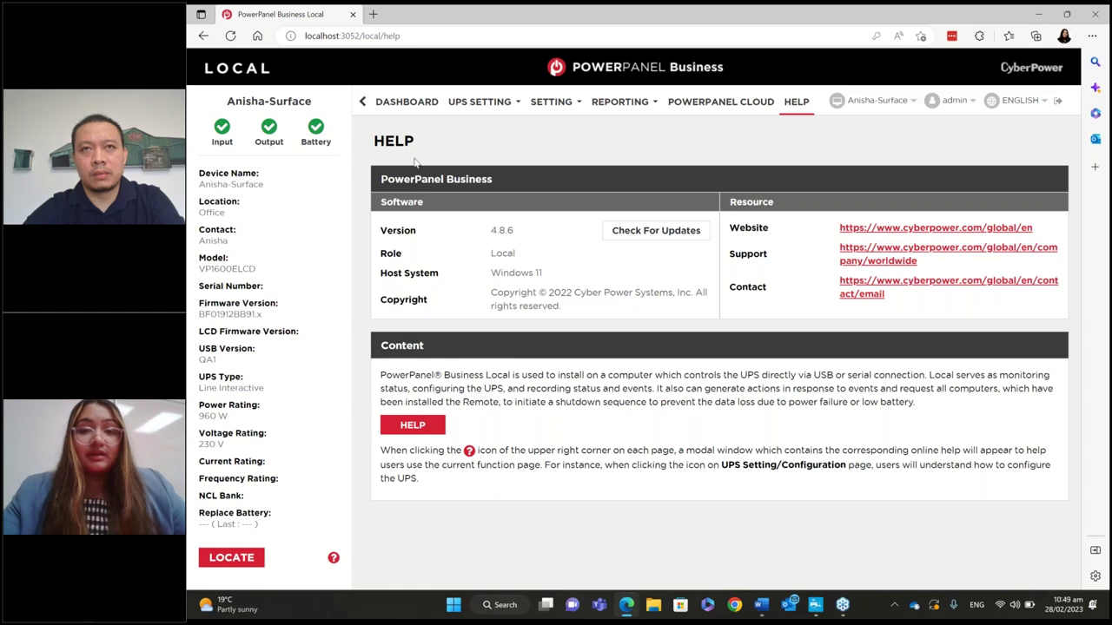
click(405, 102)
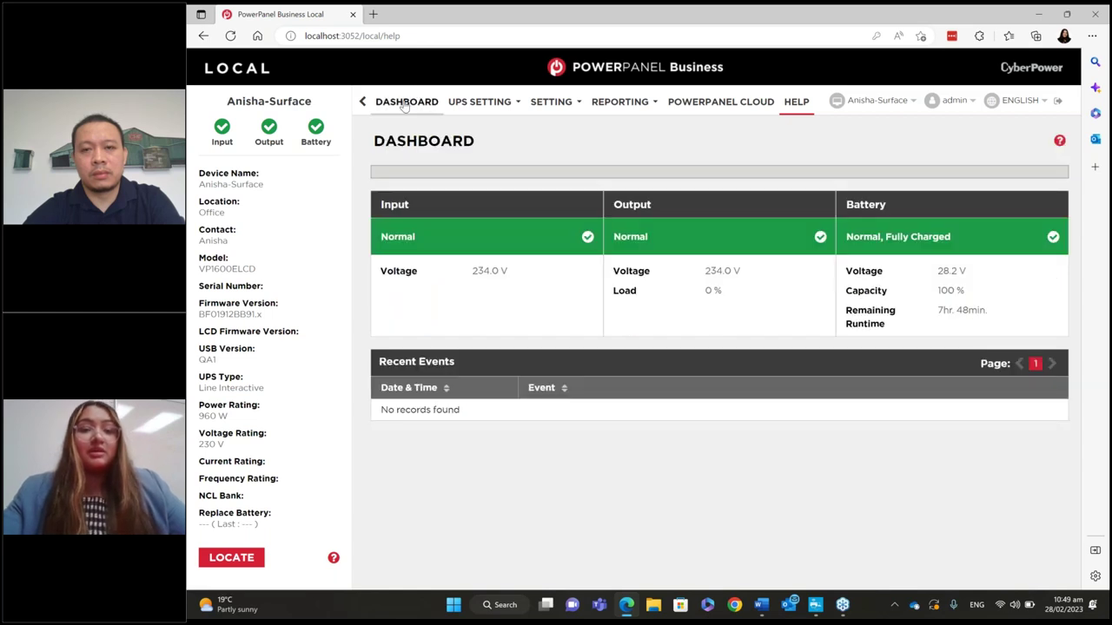